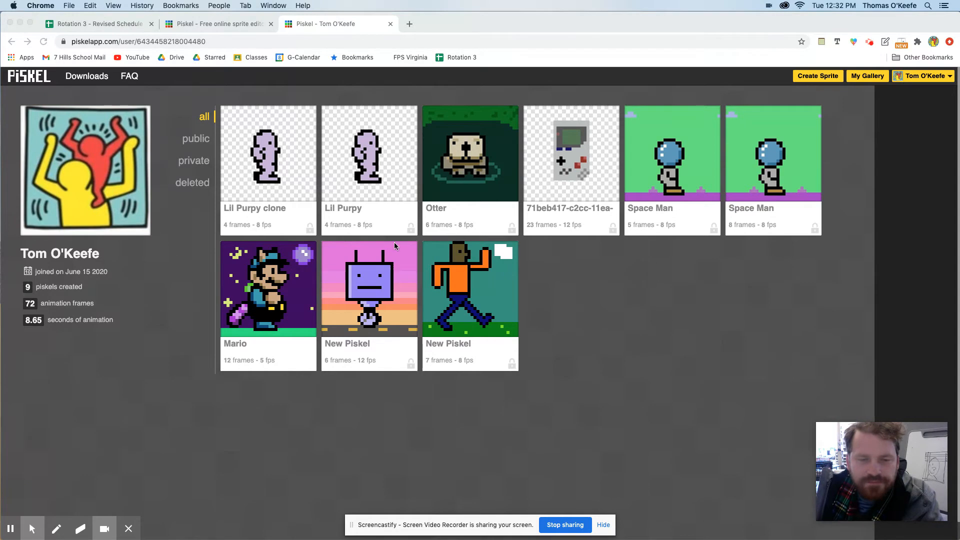
# Preview the sprite animations in the gallery, including Space Man, Mario, the robot, the walking man and Lil Purpy
pyautogui.click(572, 292)
pyautogui.moveTo(466, 295)
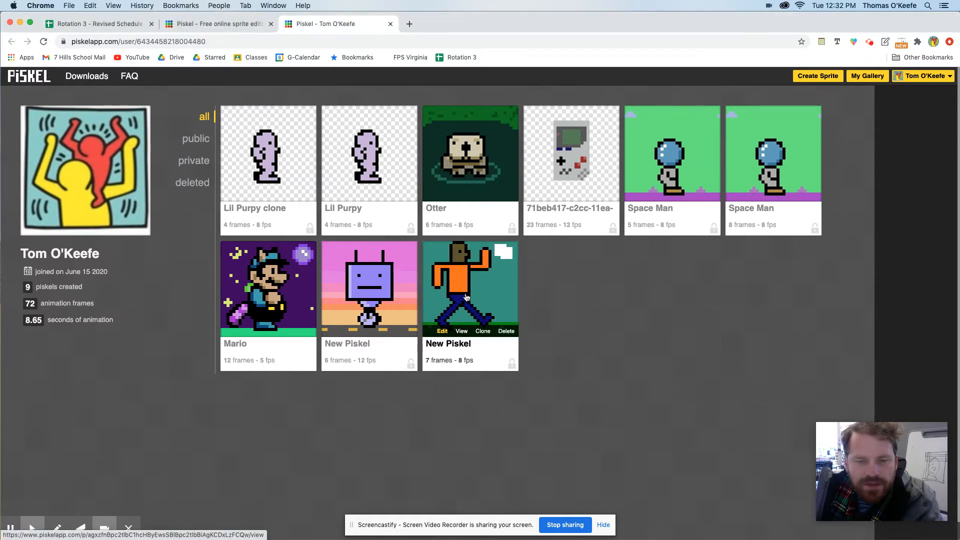
pyautogui.moveTo(693, 164)
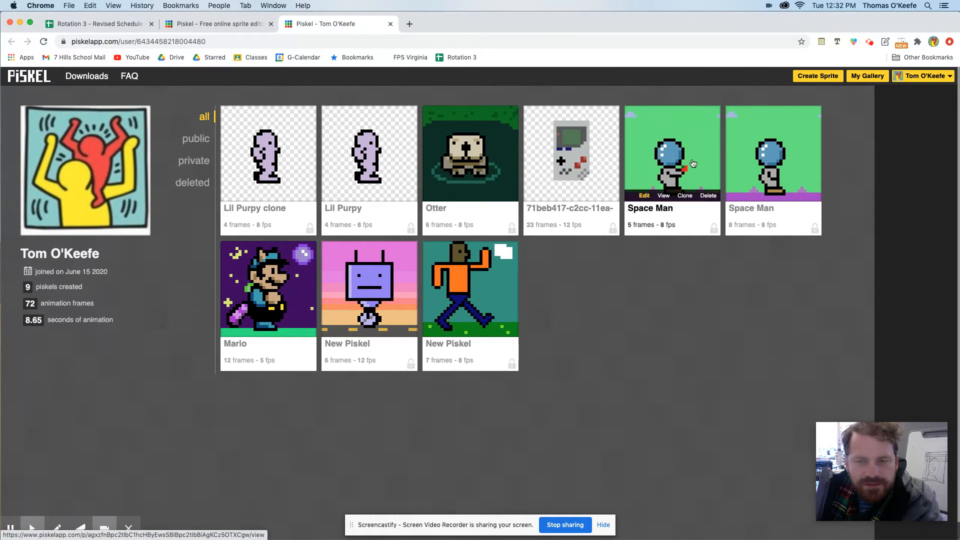
pyautogui.moveTo(752, 166)
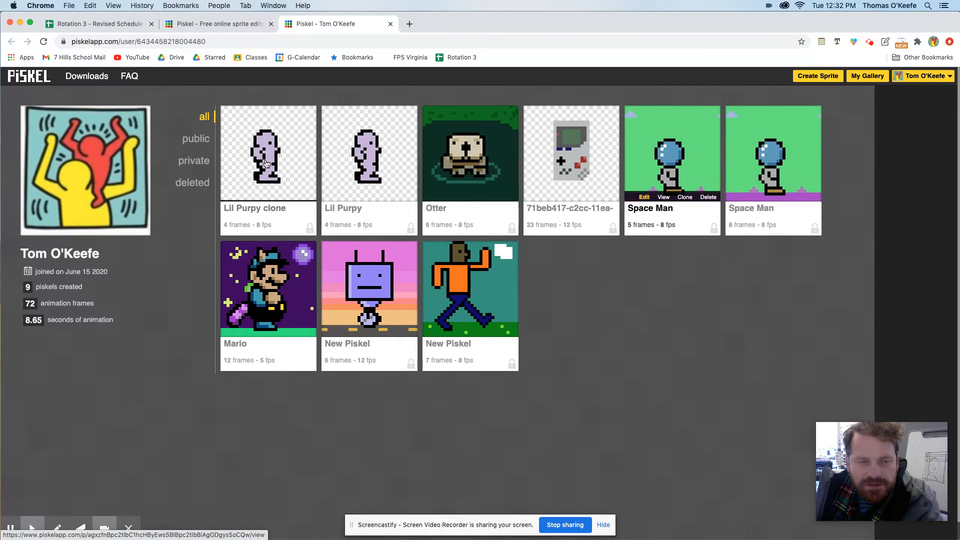
pyautogui.moveTo(287, 314)
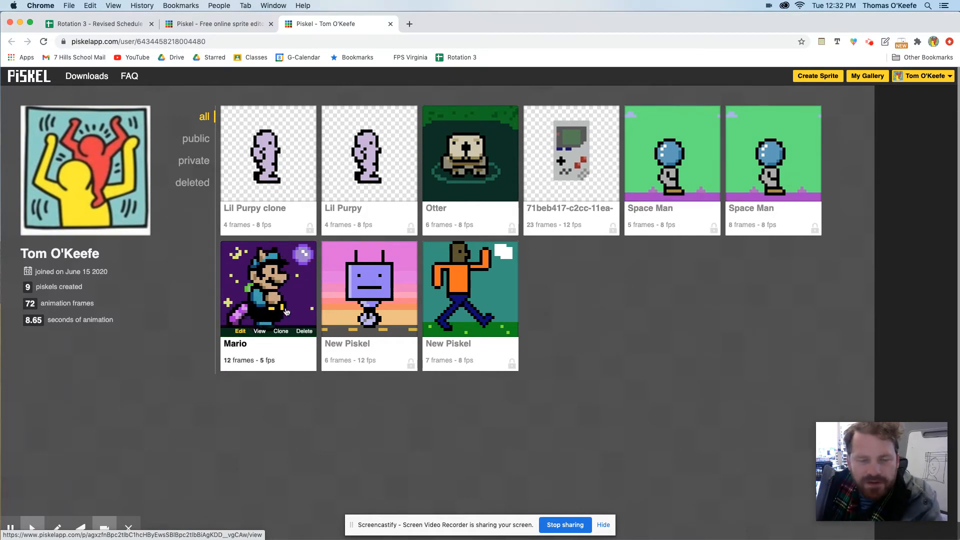
pyautogui.moveTo(405, 290)
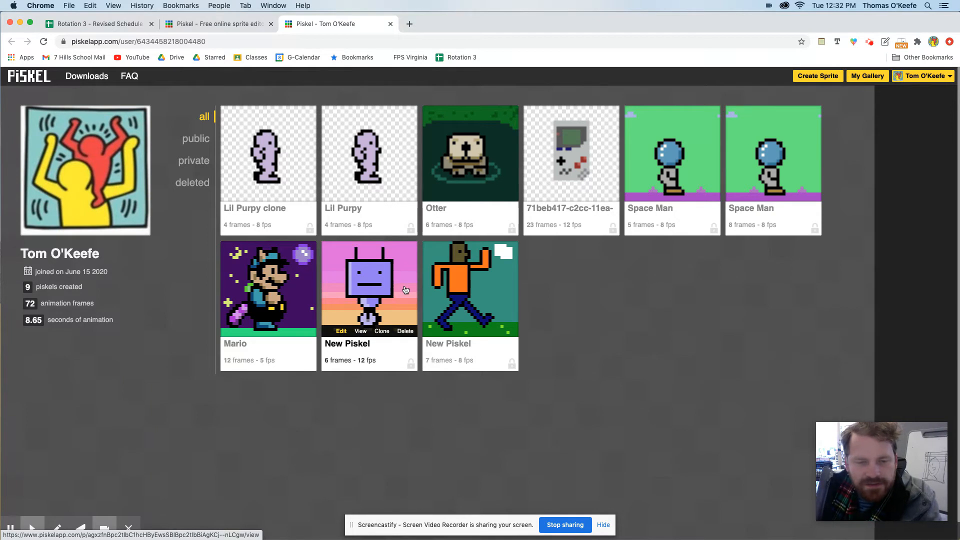
pyautogui.moveTo(435, 289)
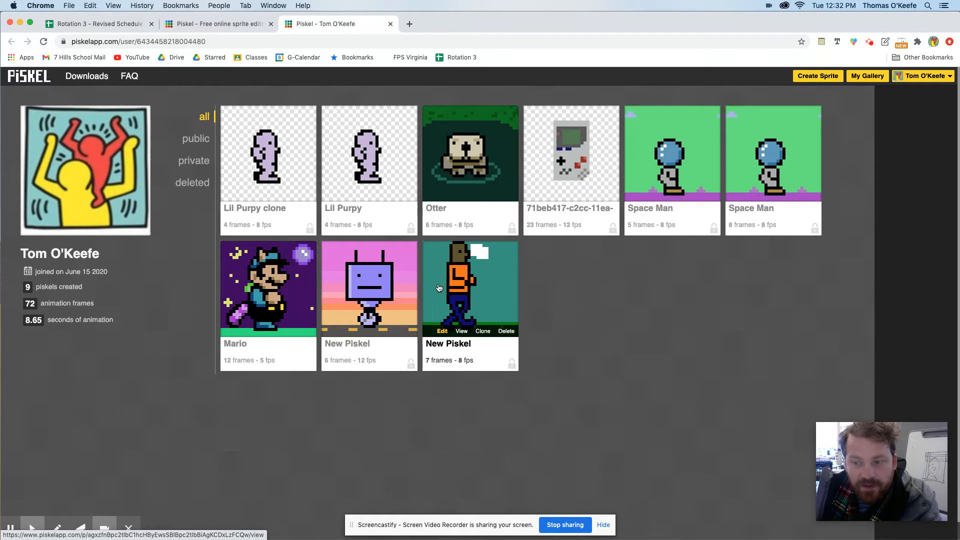
pyautogui.moveTo(356, 171)
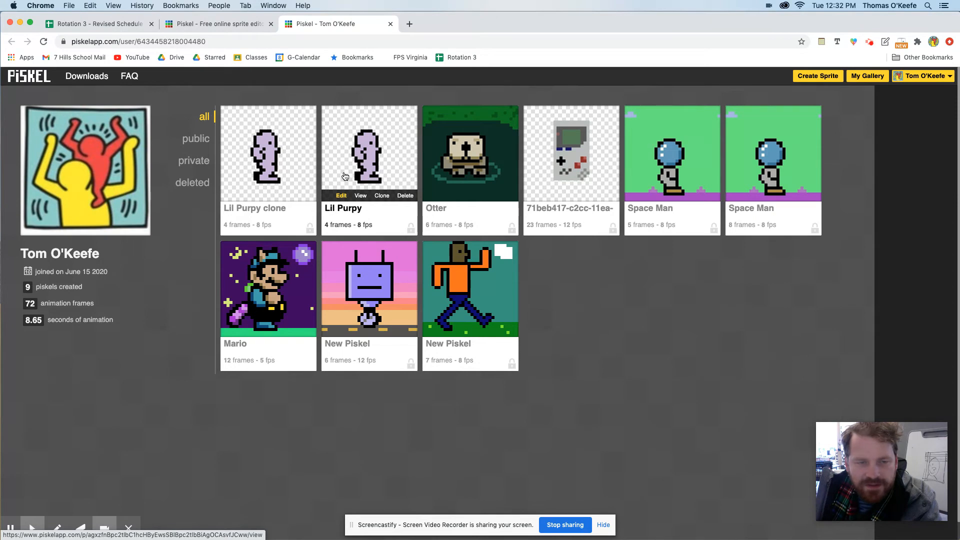
pyautogui.moveTo(295, 182)
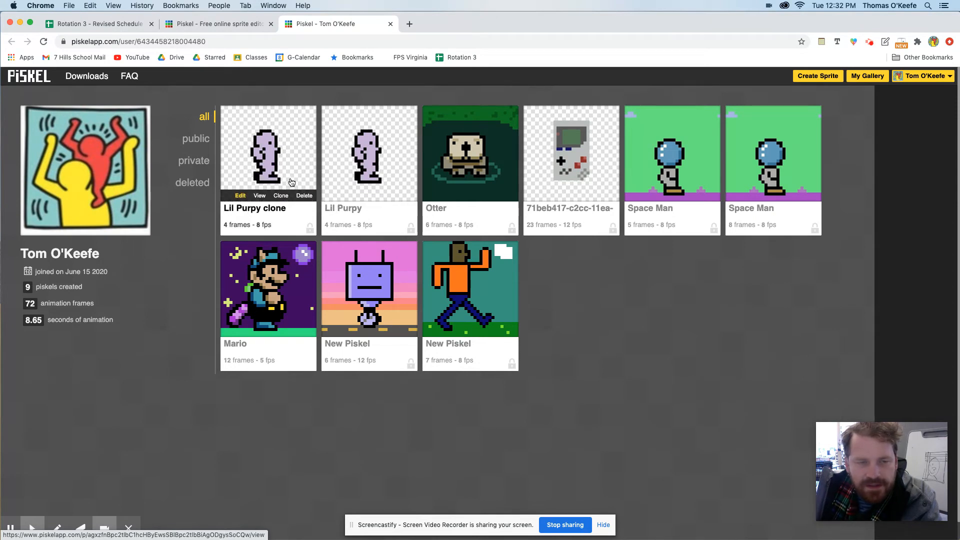
# Open the Lil Purpy clone sprite for editing and toggle the onion skin, leaving it switched off
pyautogui.click(288, 157)
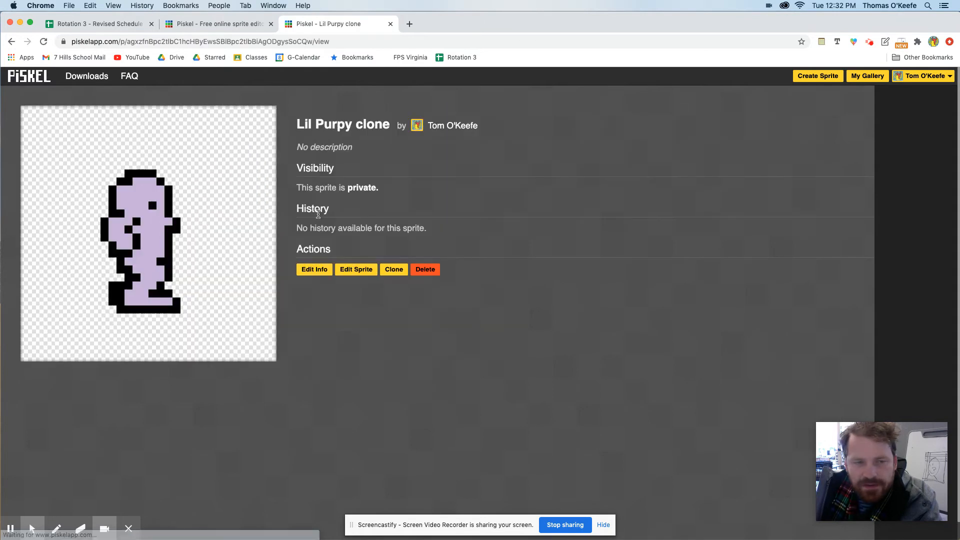
pyautogui.click(363, 273)
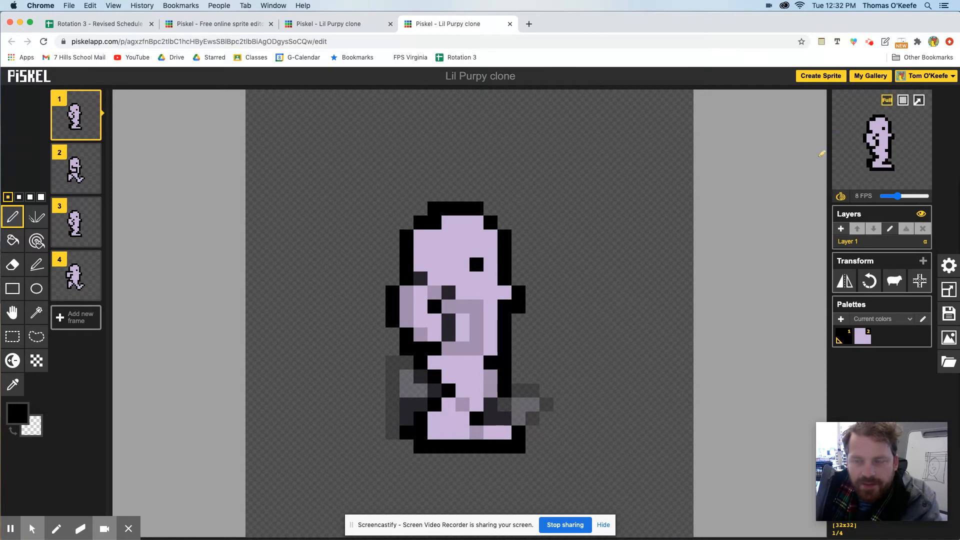
pyautogui.click(841, 197)
pyautogui.click(842, 197)
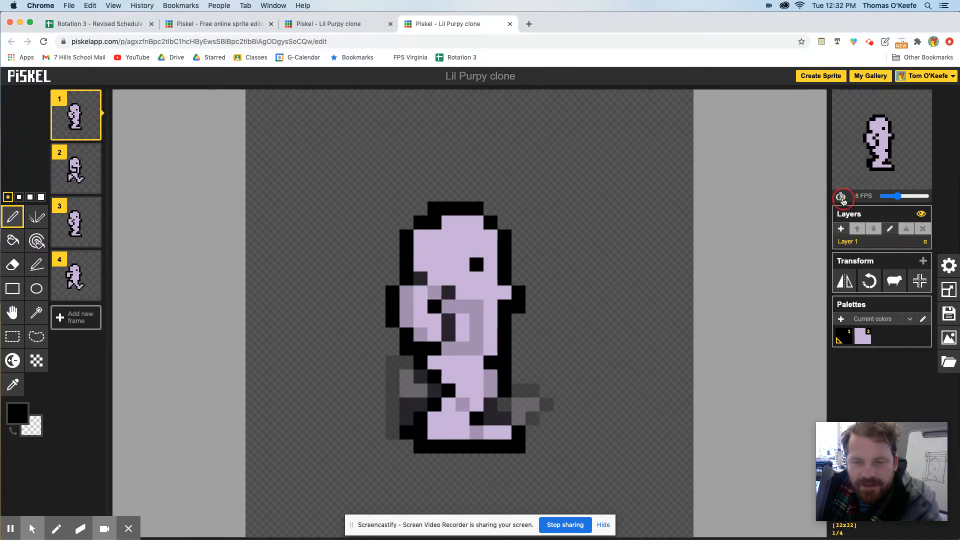
pyautogui.click(841, 198)
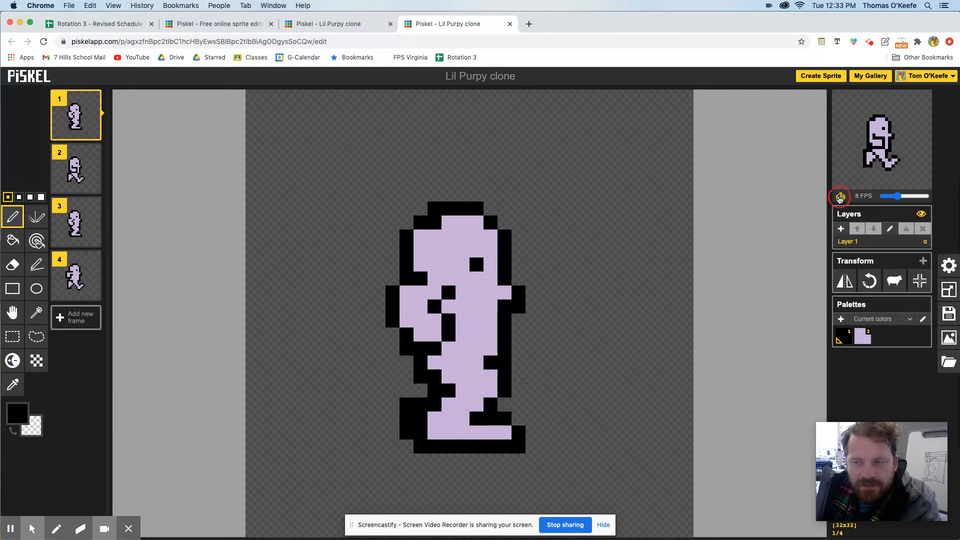
pyautogui.click(841, 197)
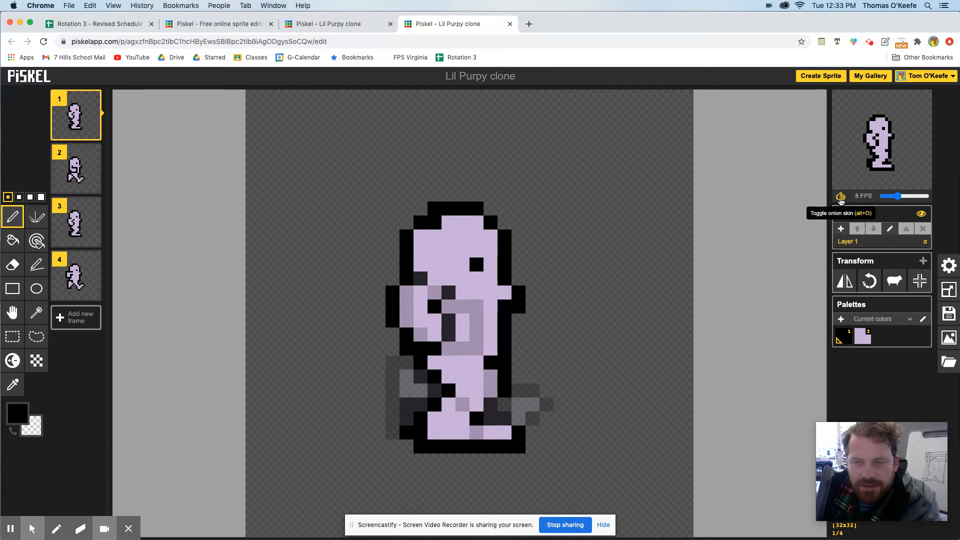
pyautogui.click(841, 198)
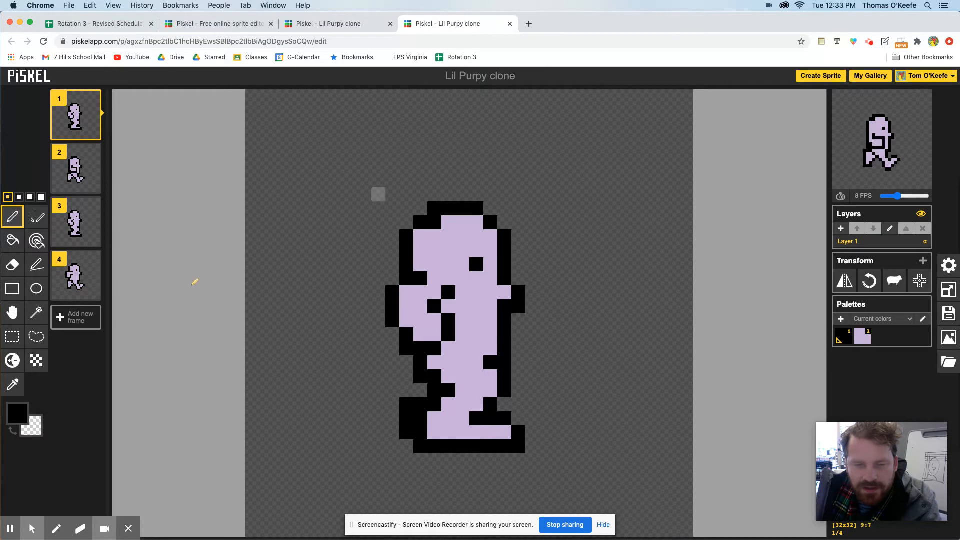
# Add a new layer, move it beneath Layer 1 and keep it active for the background
pyautogui.click(840, 229)
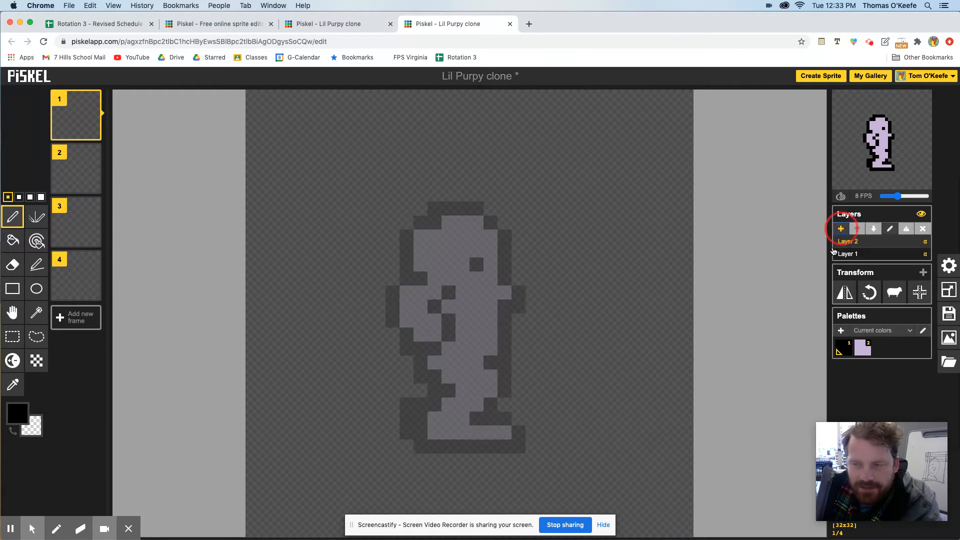
pyautogui.click(859, 244)
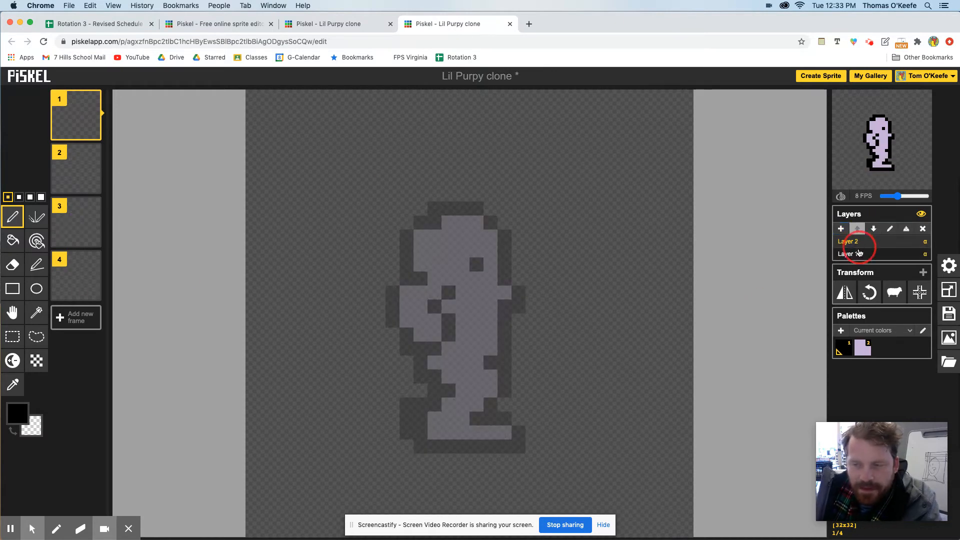
pyautogui.click(874, 230)
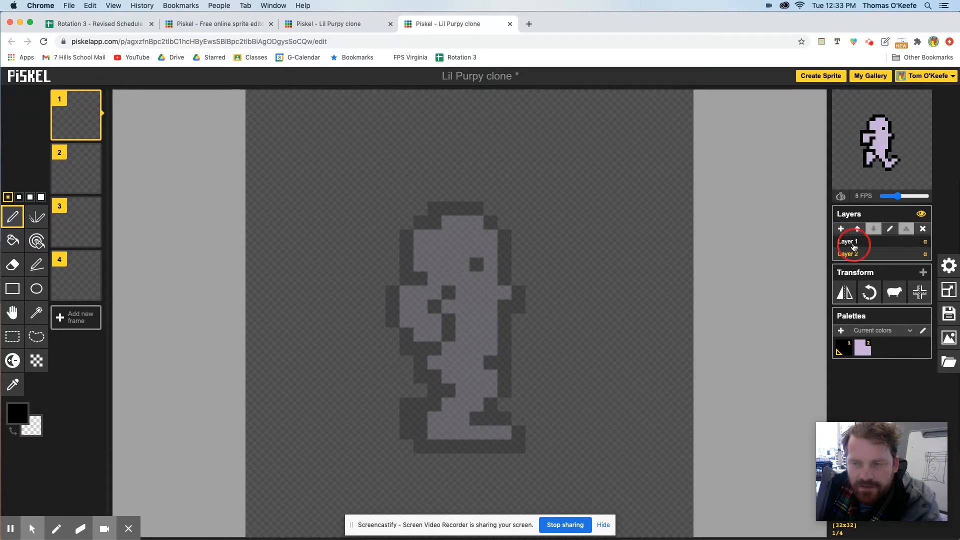
pyautogui.click(855, 244)
pyautogui.click(851, 254)
pyautogui.click(851, 246)
pyautogui.click(850, 254)
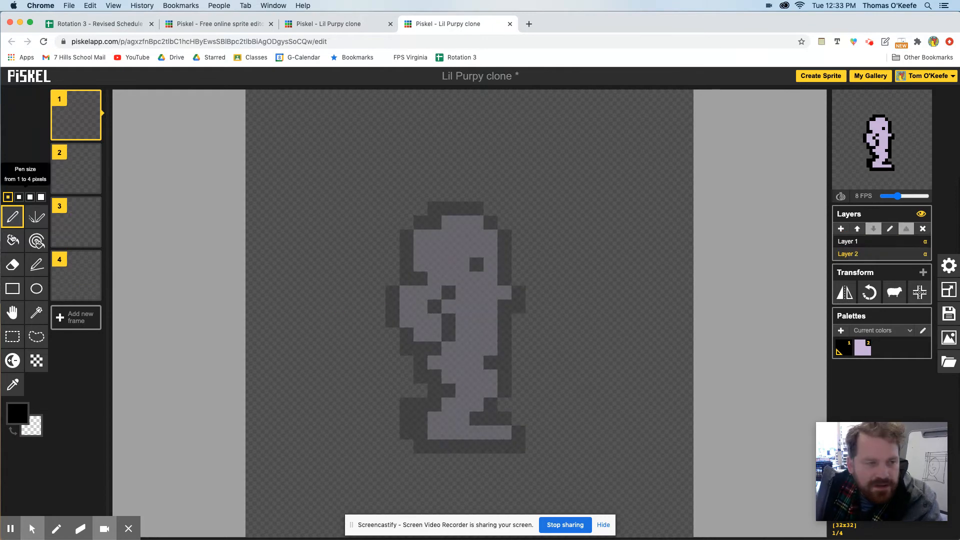
# Draw a solid orange (#d98d26) ground strip across the bottom of the canvas on Layer 2 and apply it to all frames
pyautogui.click(12, 289)
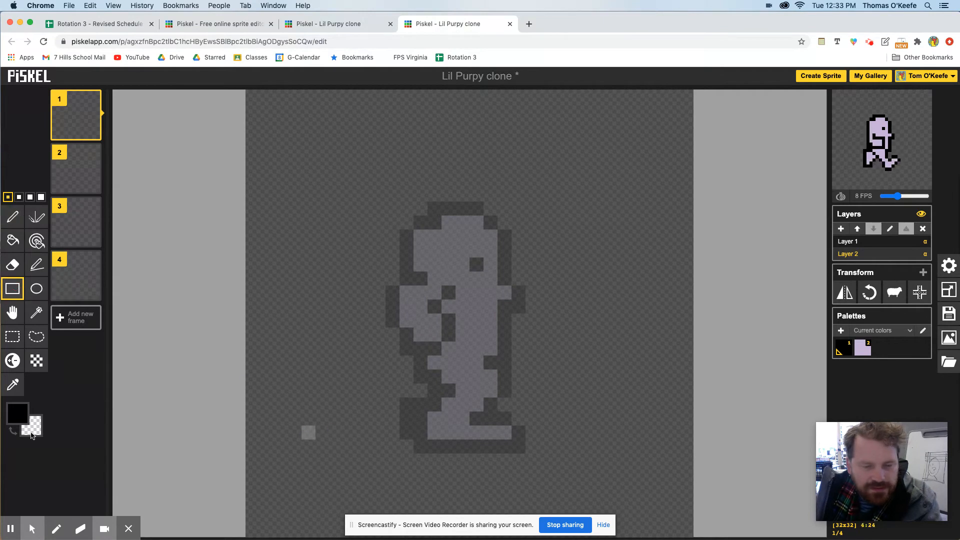
pyautogui.click(19, 421)
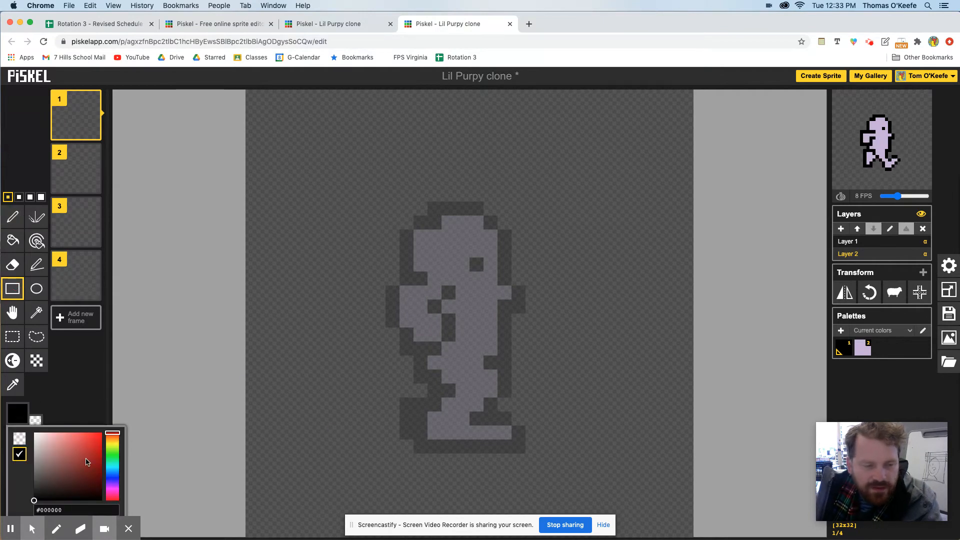
pyautogui.click(113, 450)
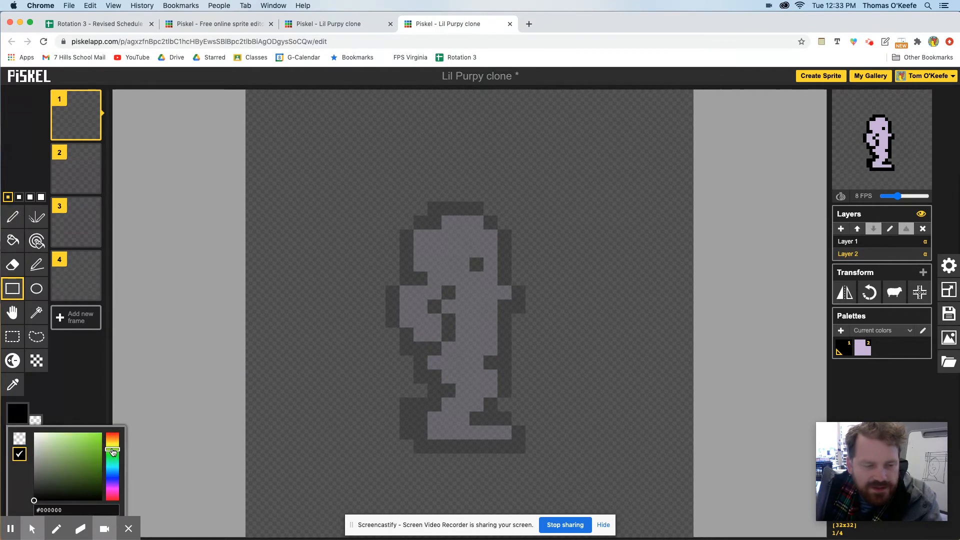
pyautogui.click(113, 475)
pyautogui.click(112, 442)
pyautogui.click(90, 444)
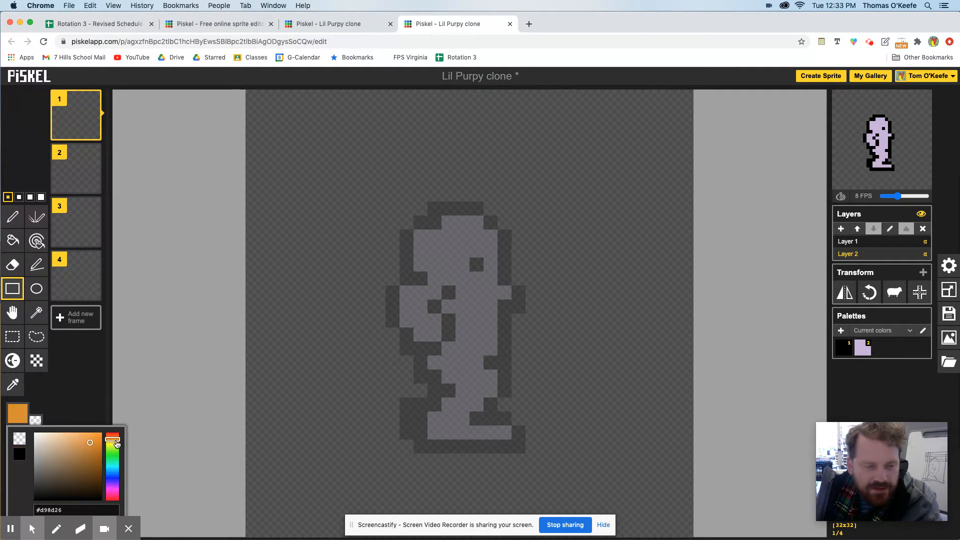
pyautogui.moveTo(249, 451); pyautogui.dragTo(687, 528)
pyautogui.click(13, 239)
pyautogui.click(277, 470)
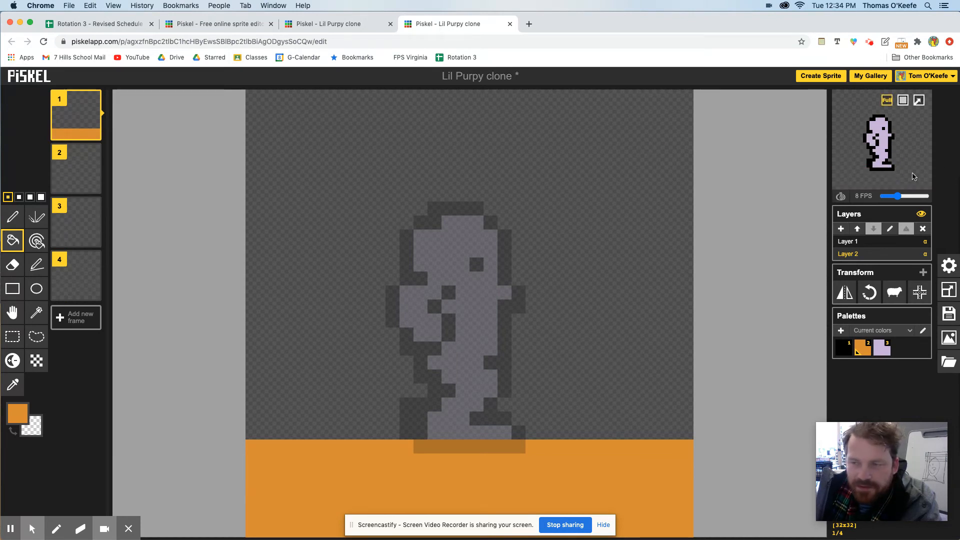
pyautogui.click(895, 296)
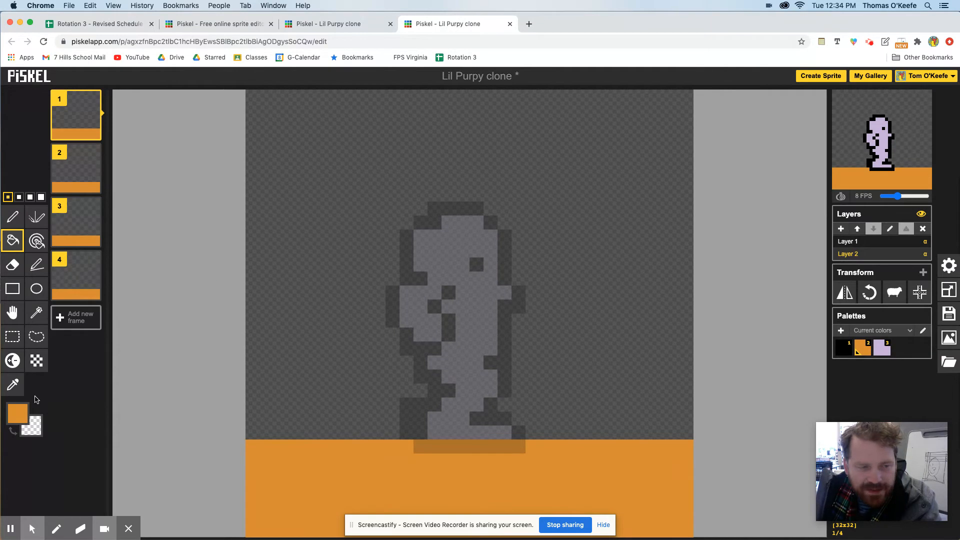
# Fill the background above the ground on frame 1 of Layer 2 with salmon pink
pyautogui.click(18, 435)
pyautogui.click(16, 414)
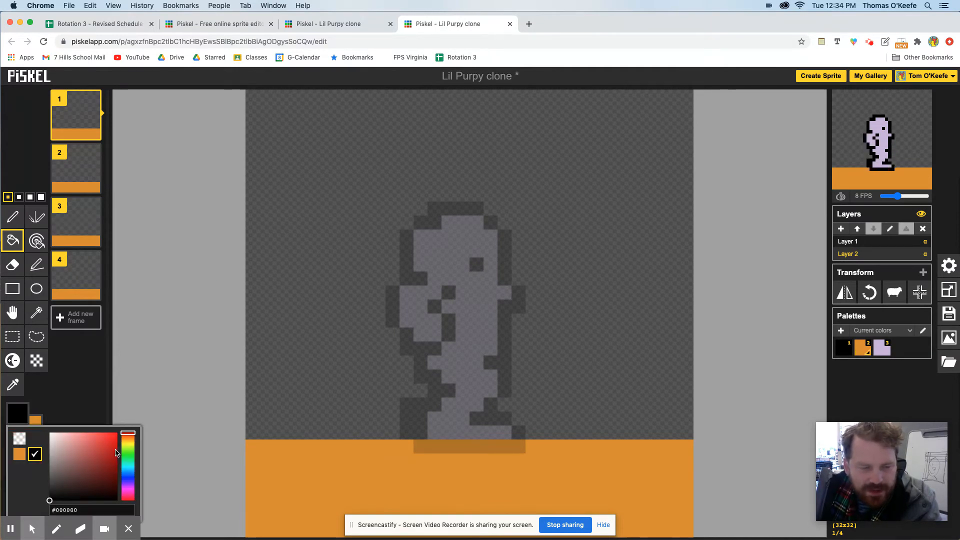
pyautogui.click(78, 436)
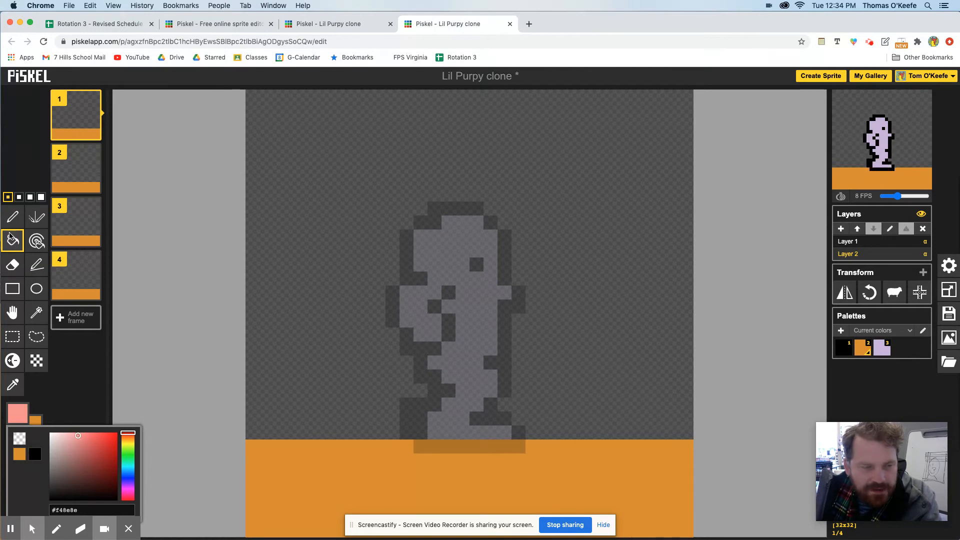
pyautogui.click(340, 213)
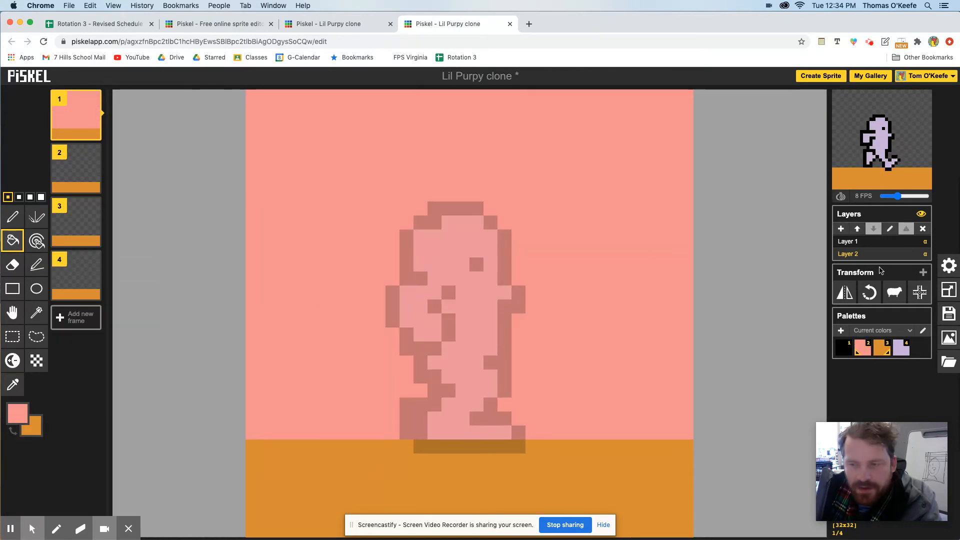
# Refill the background above the ground with pale pink (#f2c5c5) and apply it to all frames
pyautogui.click(17, 413)
pyautogui.click(62, 439)
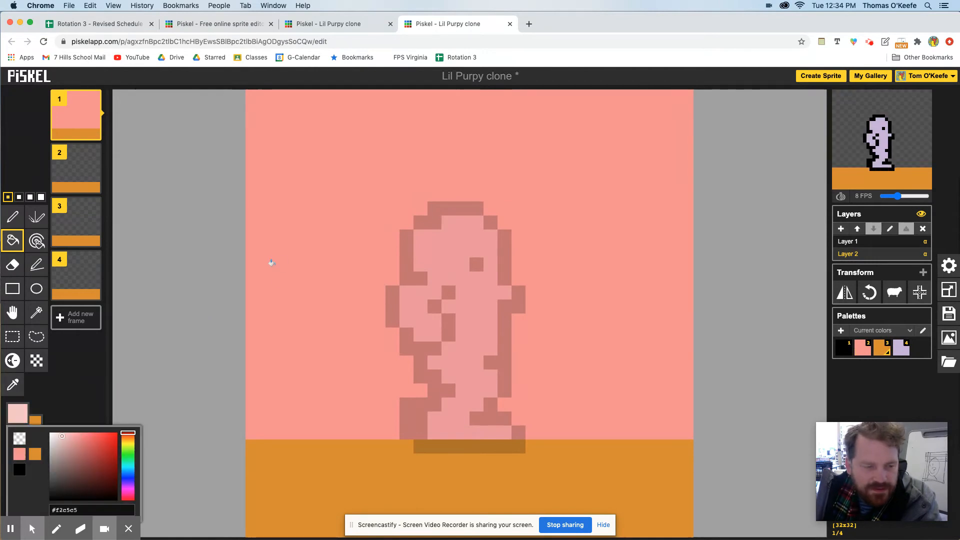
pyautogui.click(275, 288)
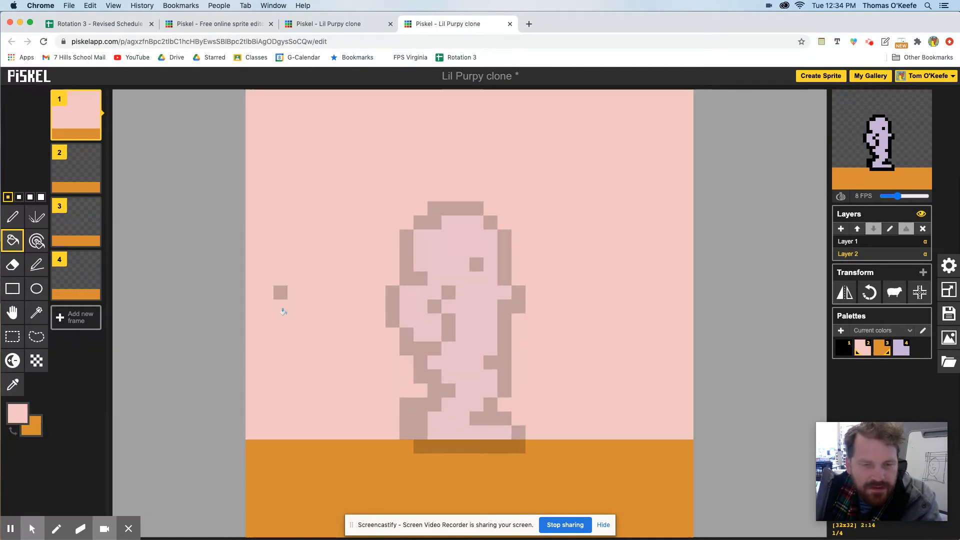
pyautogui.click(894, 293)
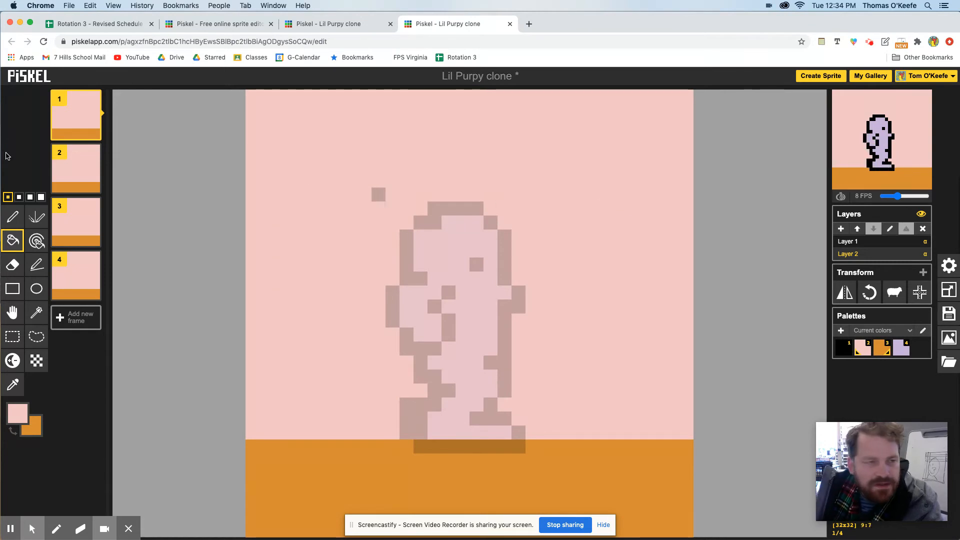
# Duplicate frame 1 and move the copy to the end of the animation as frame 5
pyautogui.moveTo(100, 176)
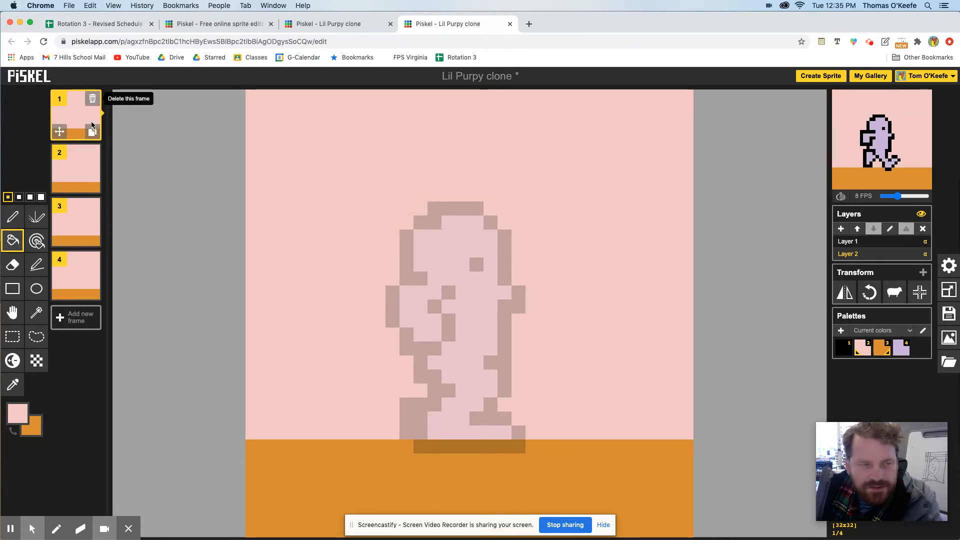
pyautogui.moveTo(92, 215)
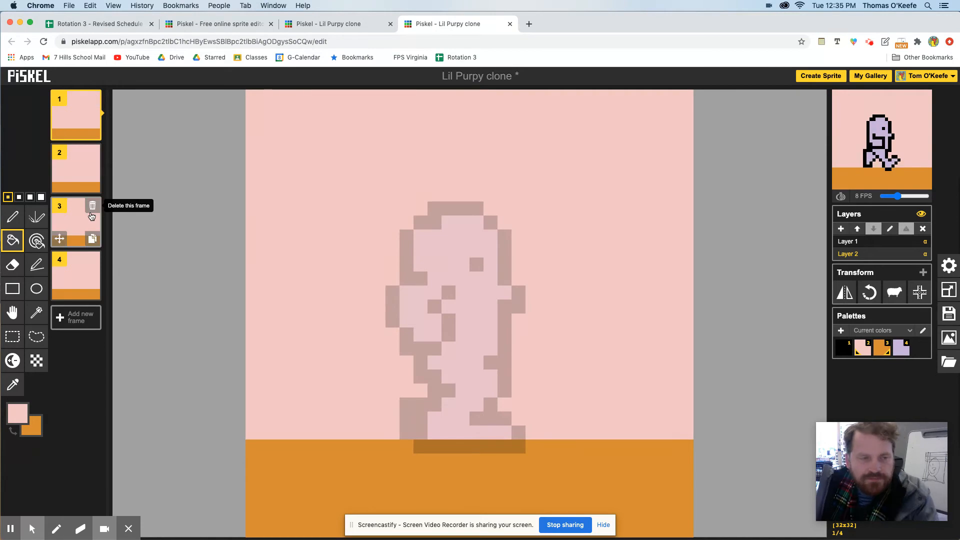
pyautogui.click(77, 271)
pyautogui.click(75, 112)
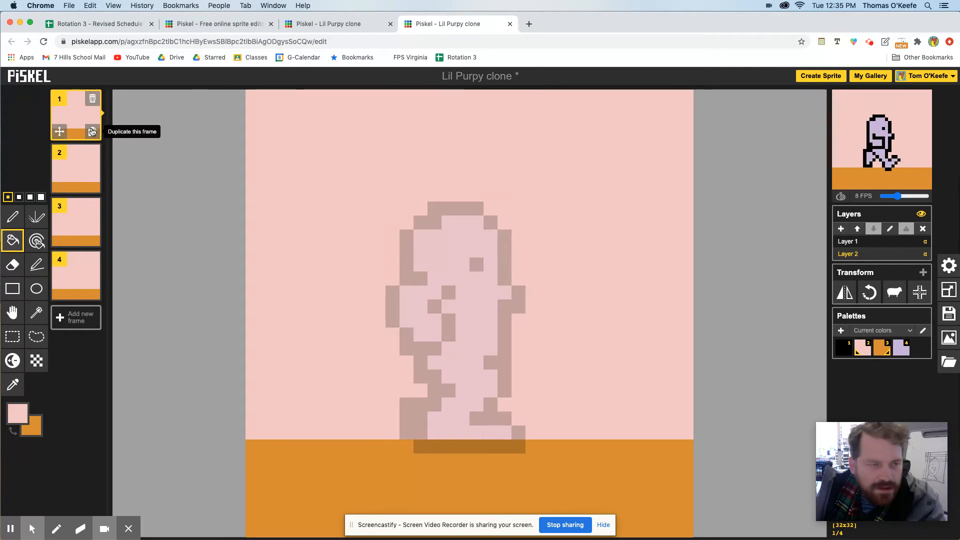
pyautogui.click(93, 132)
pyautogui.moveTo(76, 158); pyautogui.dragTo(79, 345)
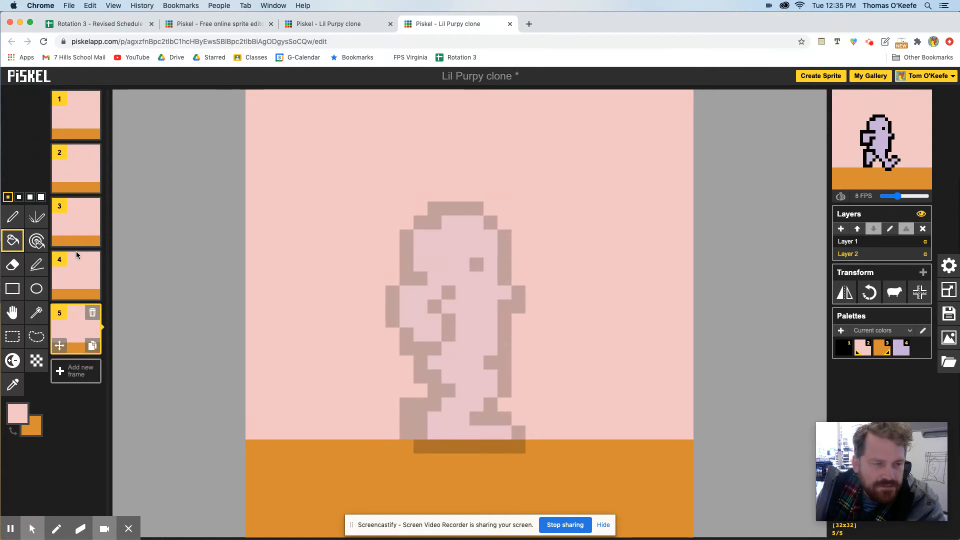
# Duplicate frames 2, 3 and 4 and move the copies to the end of the animation as frames 6, 7 and 8
pyautogui.click(93, 186)
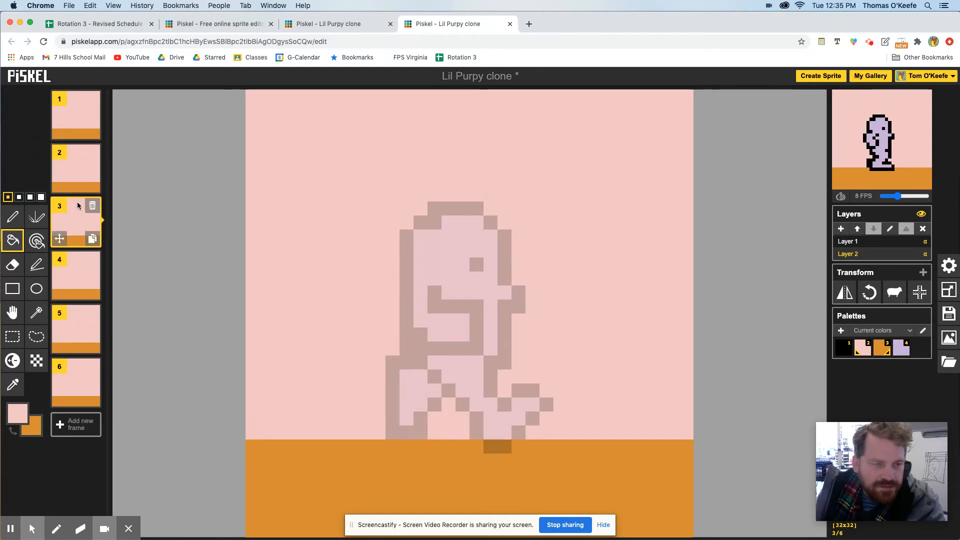
pyautogui.moveTo(77, 215); pyautogui.dragTo(86, 398)
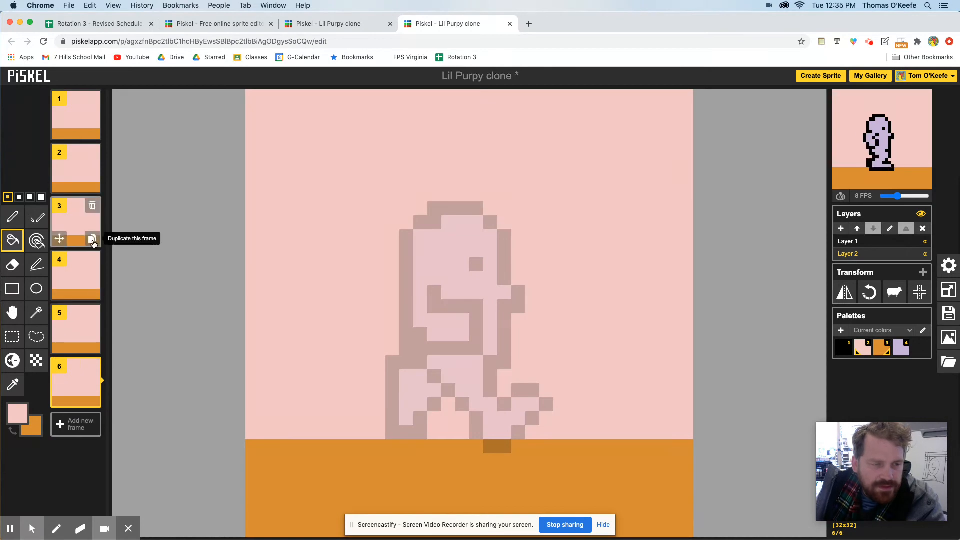
pyautogui.click(93, 240)
pyautogui.moveTo(80, 271); pyautogui.dragTo(91, 434)
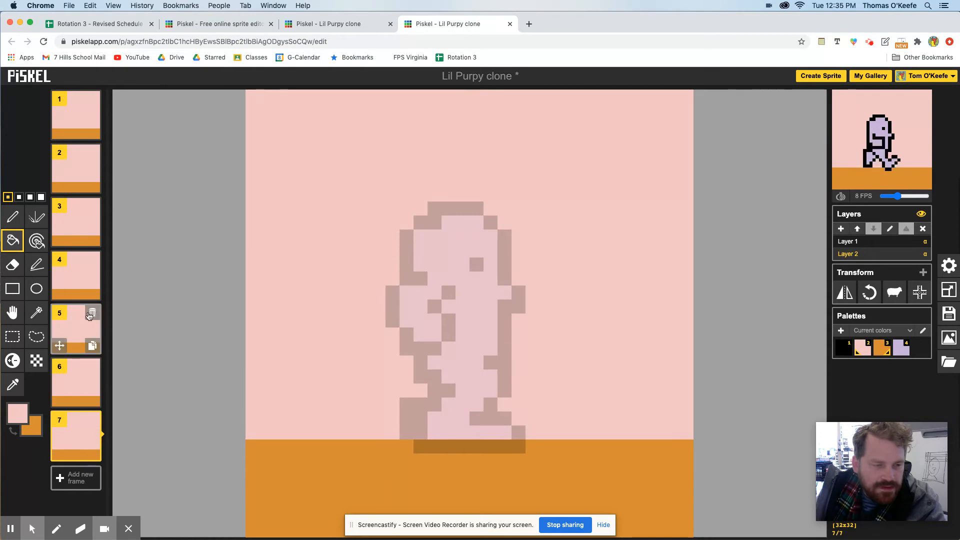
pyautogui.click(93, 295)
pyautogui.moveTo(84, 320); pyautogui.dragTo(81, 473)
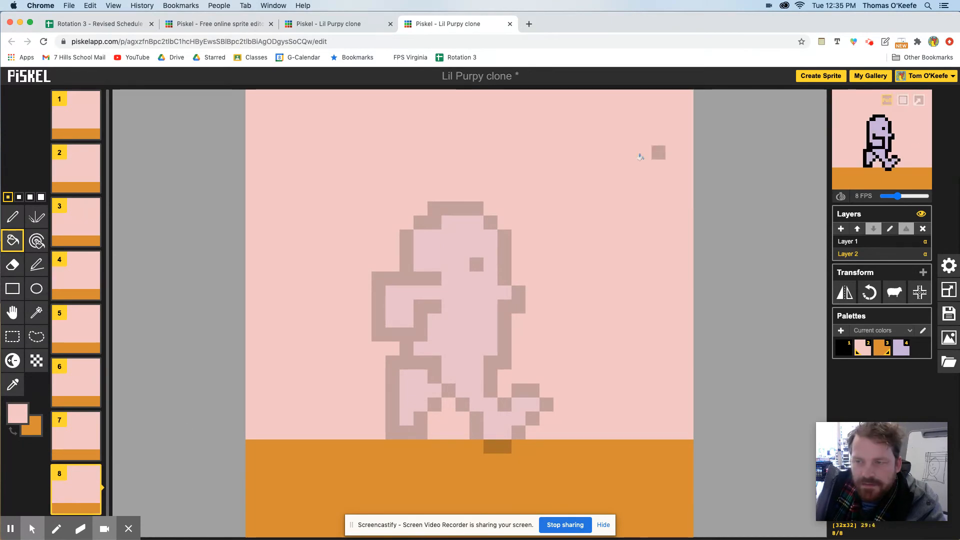
# Examine the walking poses on Layer 1 across the eight frames and check the order in which they repeat
pyautogui.click(74, 125)
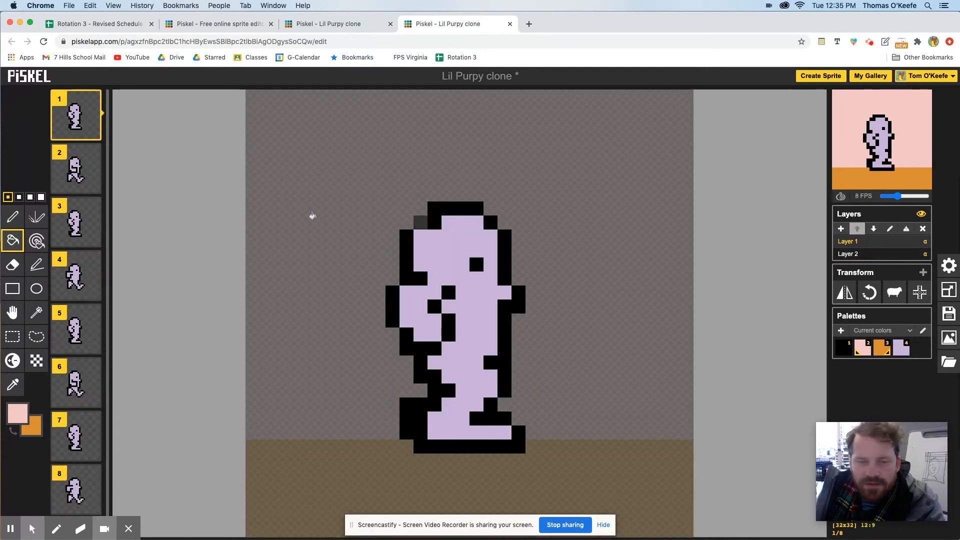
pyautogui.click(78, 177)
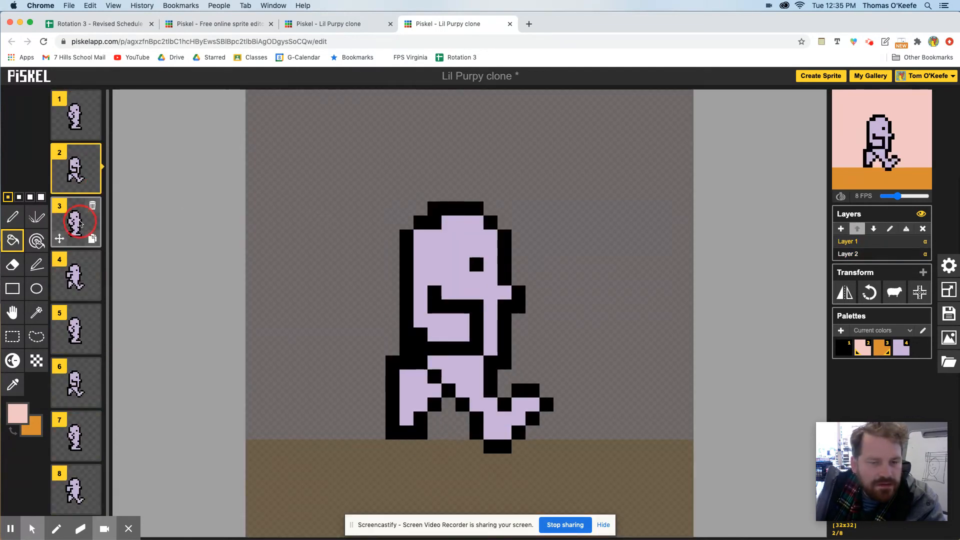
pyautogui.click(80, 222)
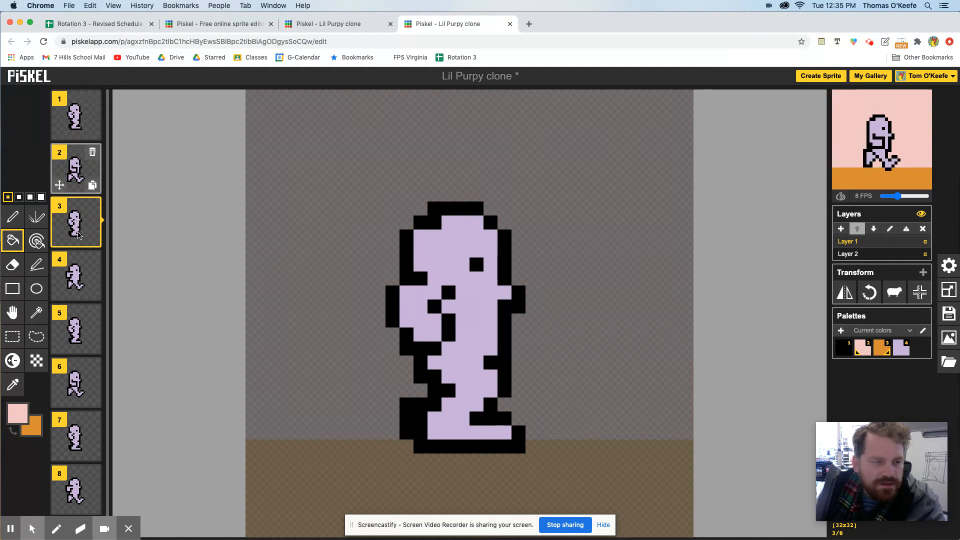
pyautogui.moveTo(79, 273); pyautogui.dragTo(78, 202)
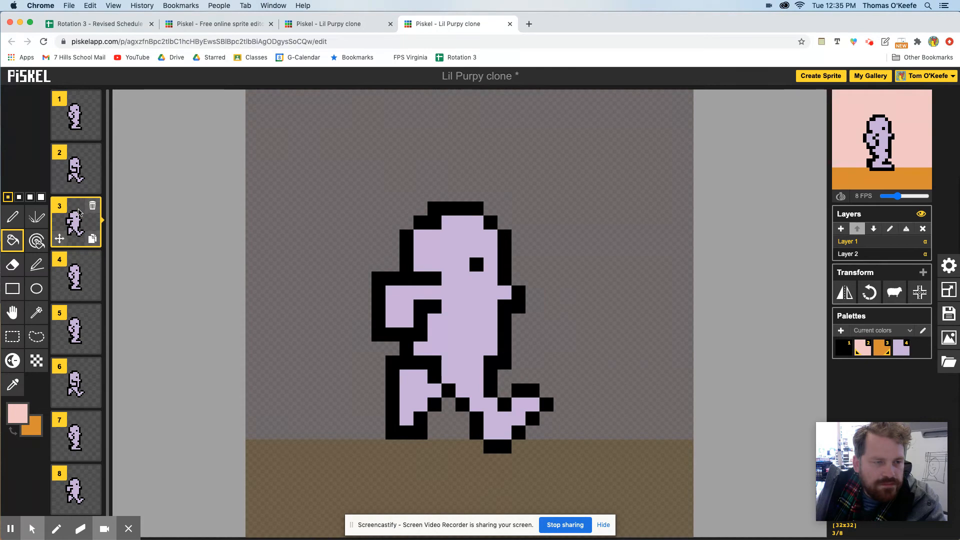
pyautogui.moveTo(75, 228); pyautogui.dragTo(85, 286)
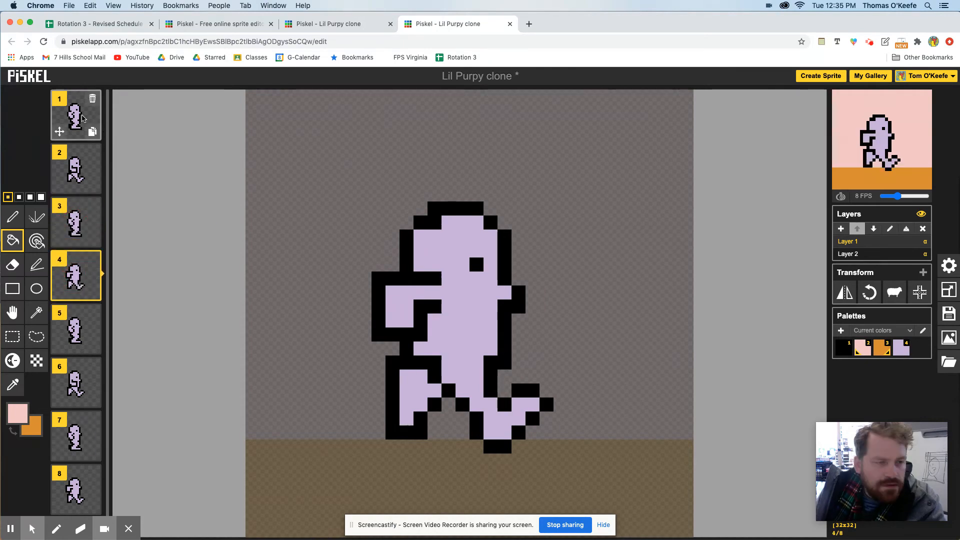
pyautogui.click(73, 228)
pyautogui.click(73, 278)
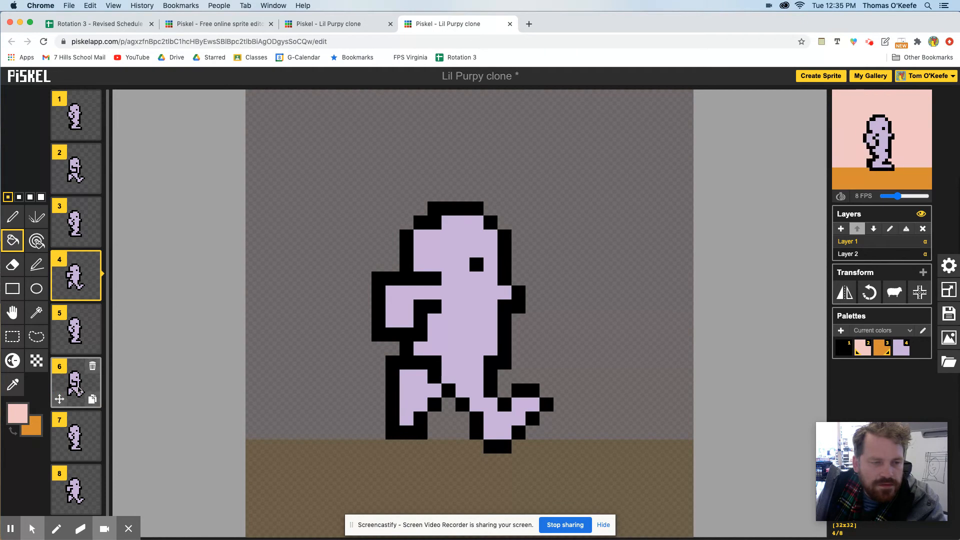
pyautogui.scroll(-1, 79, 390)
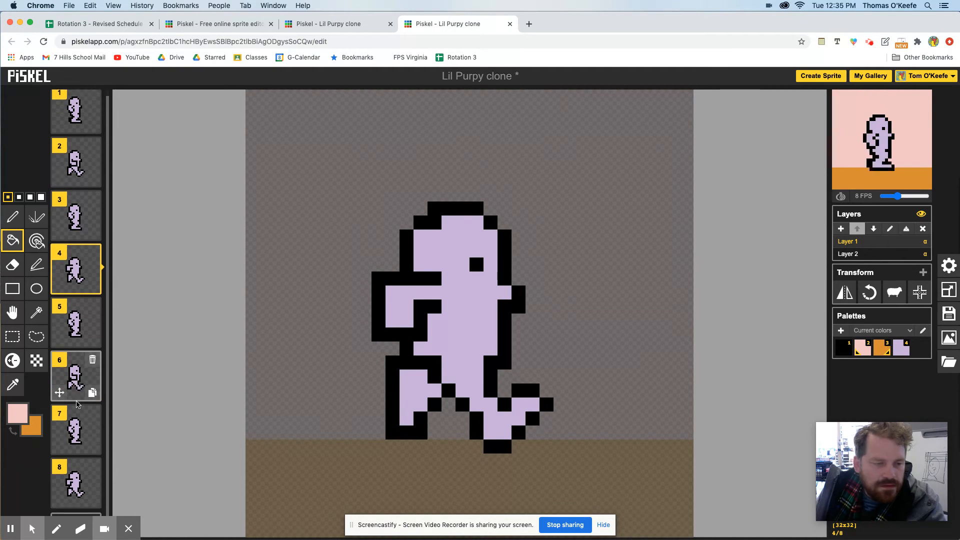
pyautogui.click(75, 430)
pyautogui.click(75, 481)
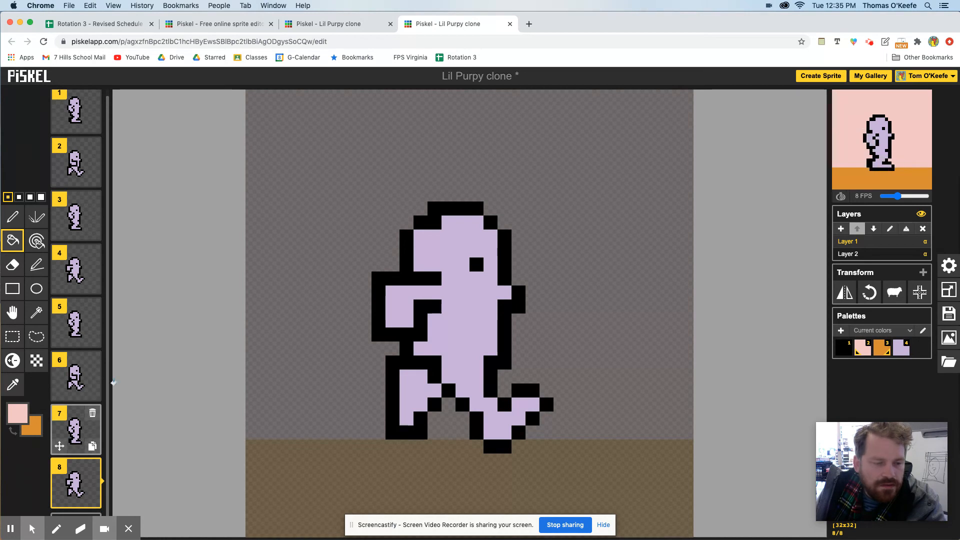
pyautogui.click(109, 393)
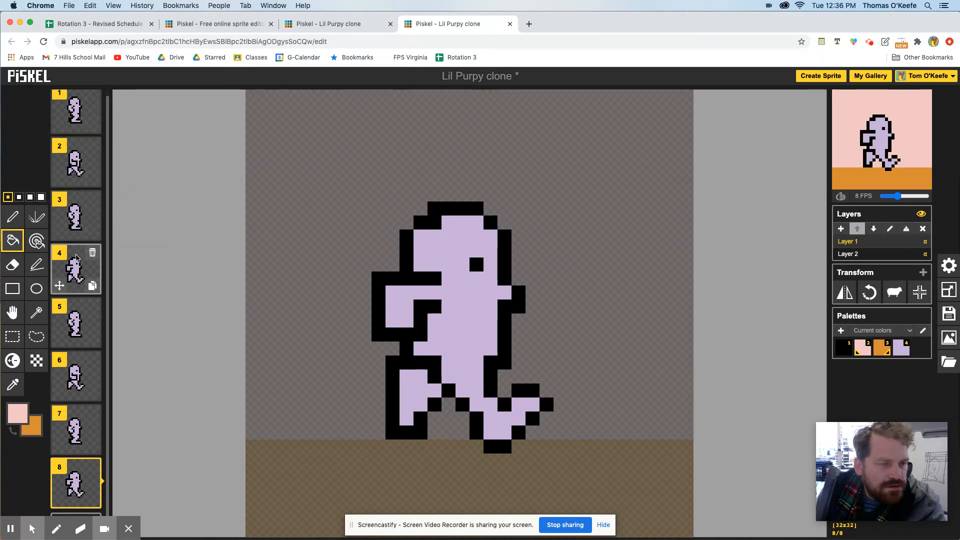
pyautogui.scroll(1, 107, 242)
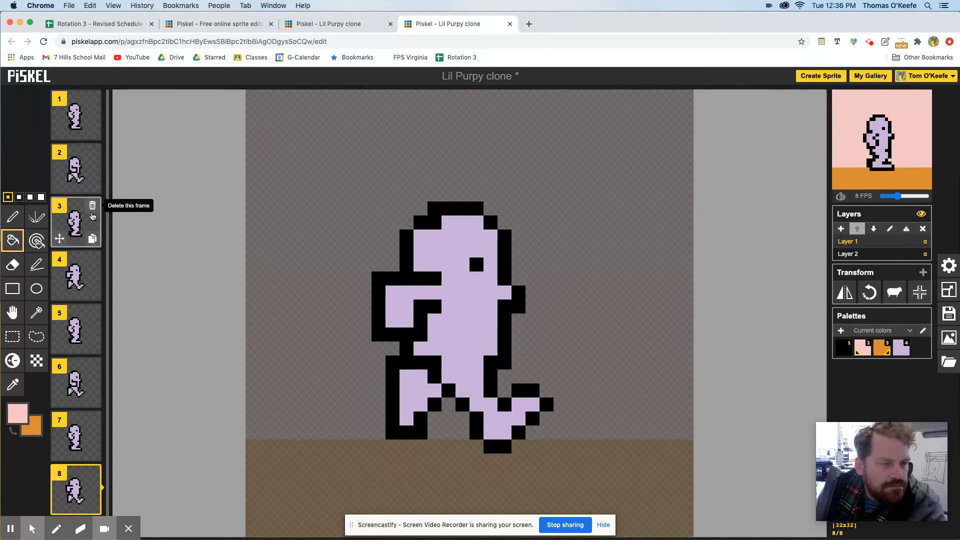
pyautogui.click(110, 219)
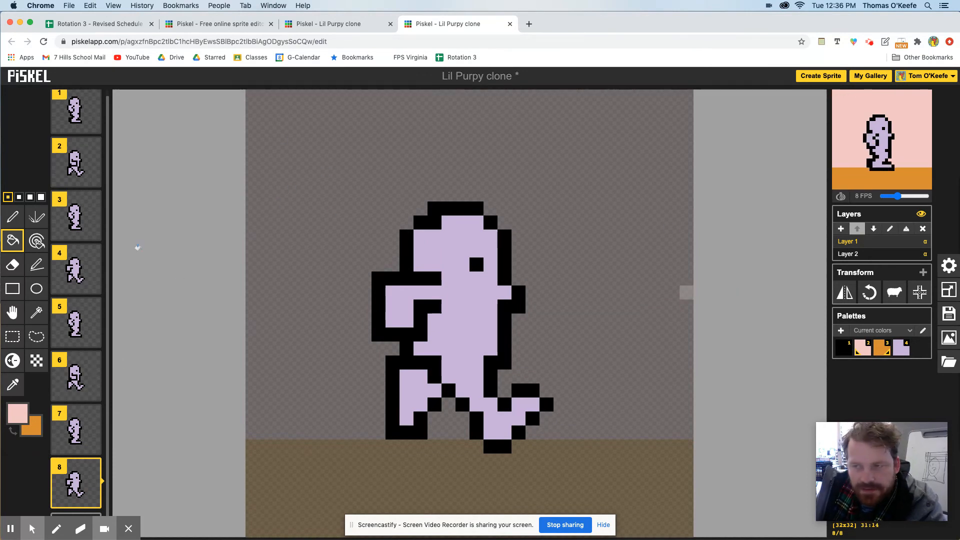
# Choose the Pen tool and set the primary colour to light green (#9ae775)
pyautogui.click(14, 217)
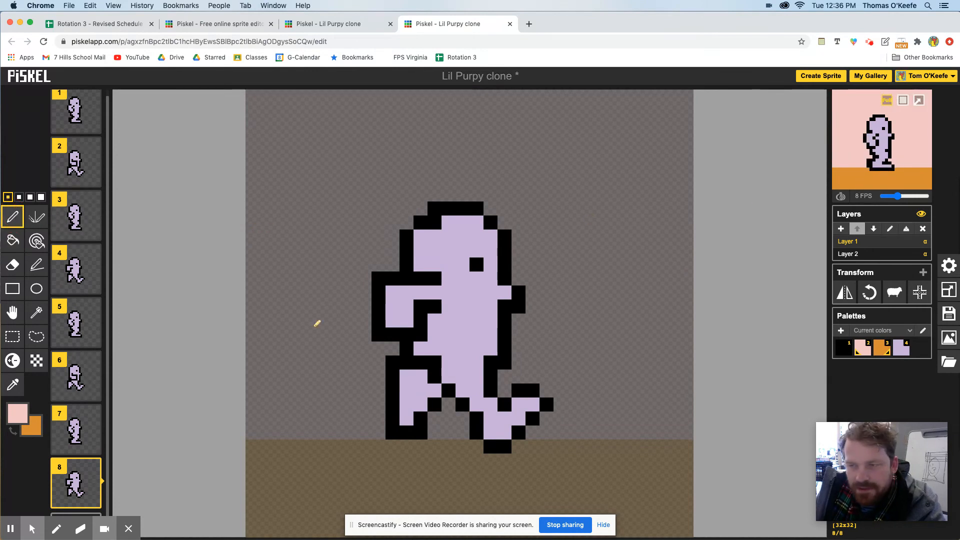
pyautogui.click(17, 414)
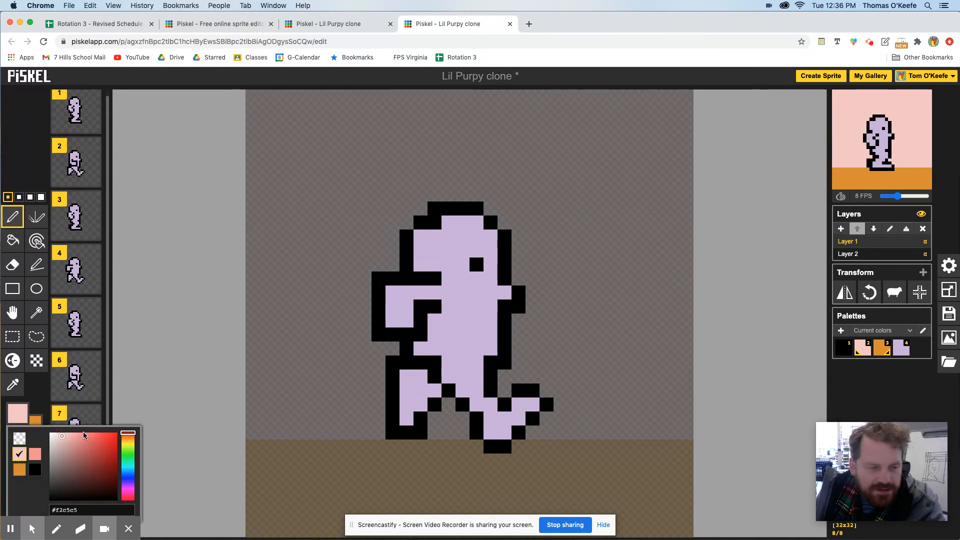
pyautogui.click(128, 451)
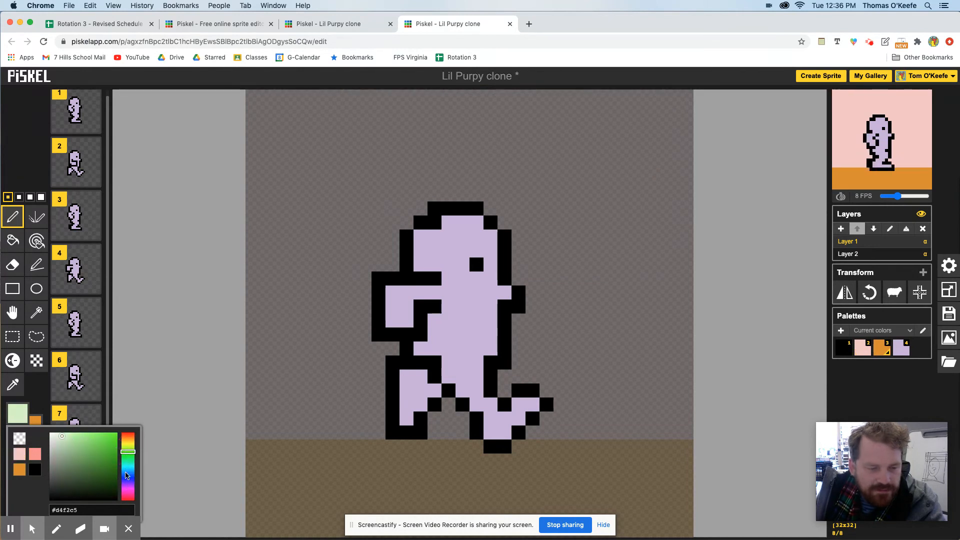
pyautogui.click(83, 439)
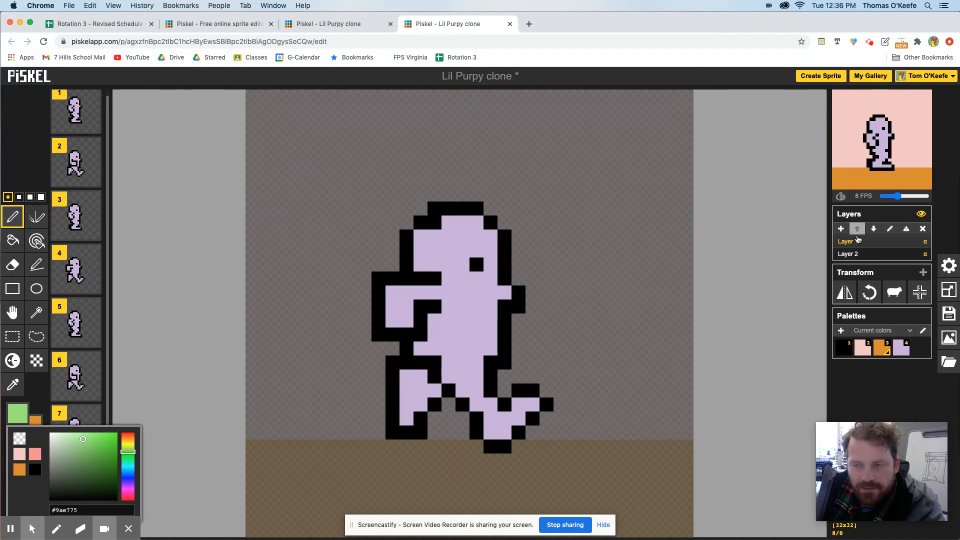
# Create a new layer, Layer 3, and move it to the bottom of the layer stack
pyautogui.click(841, 229)
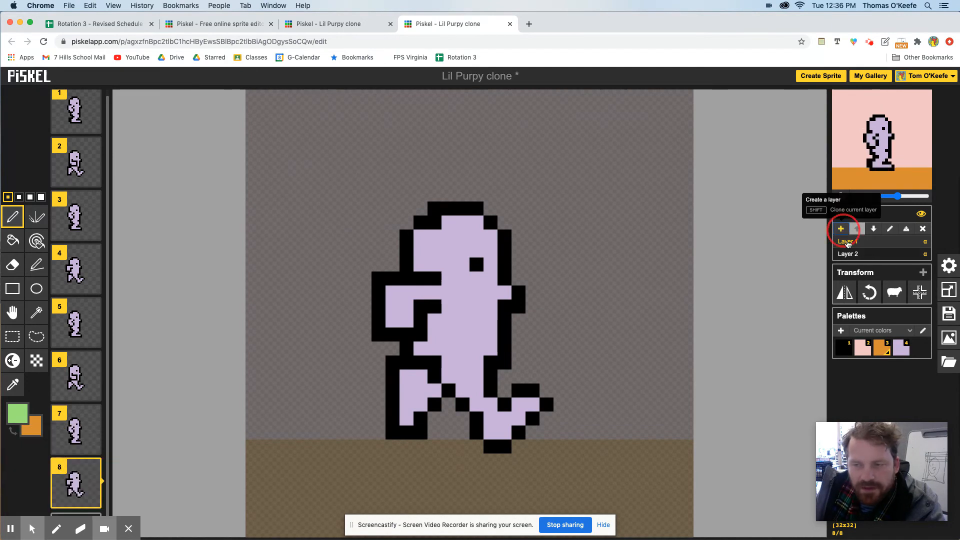
pyautogui.click(874, 228)
pyautogui.click(874, 228)
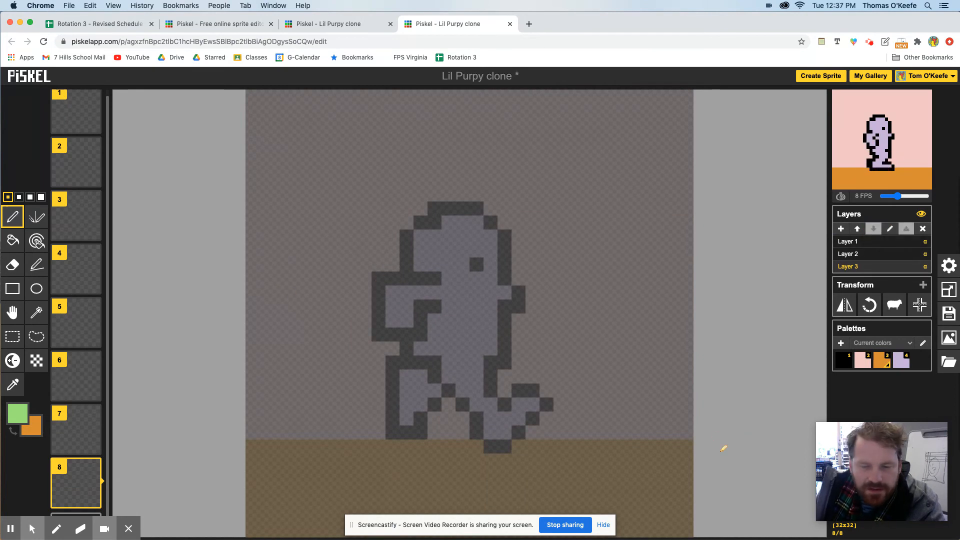
pyautogui.click(655, 473)
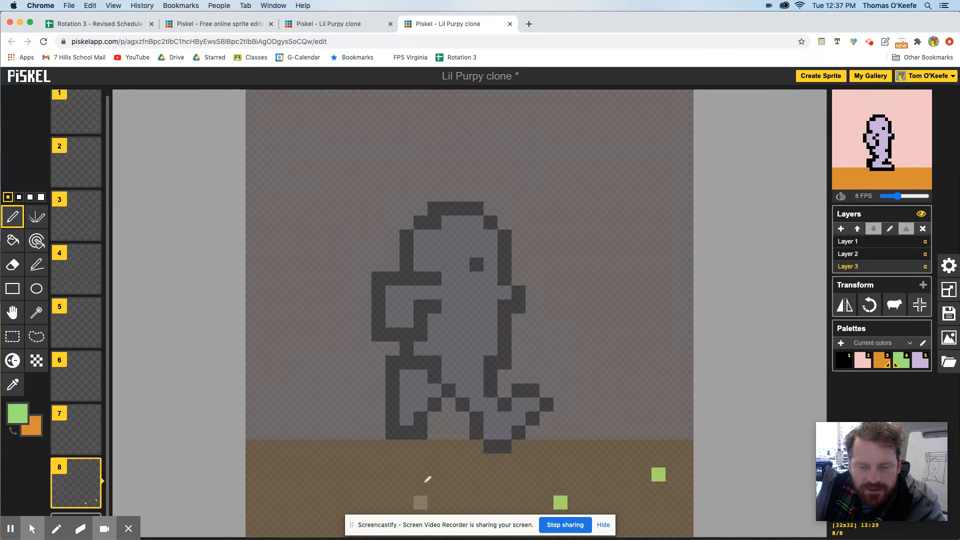
pyautogui.click(356, 470)
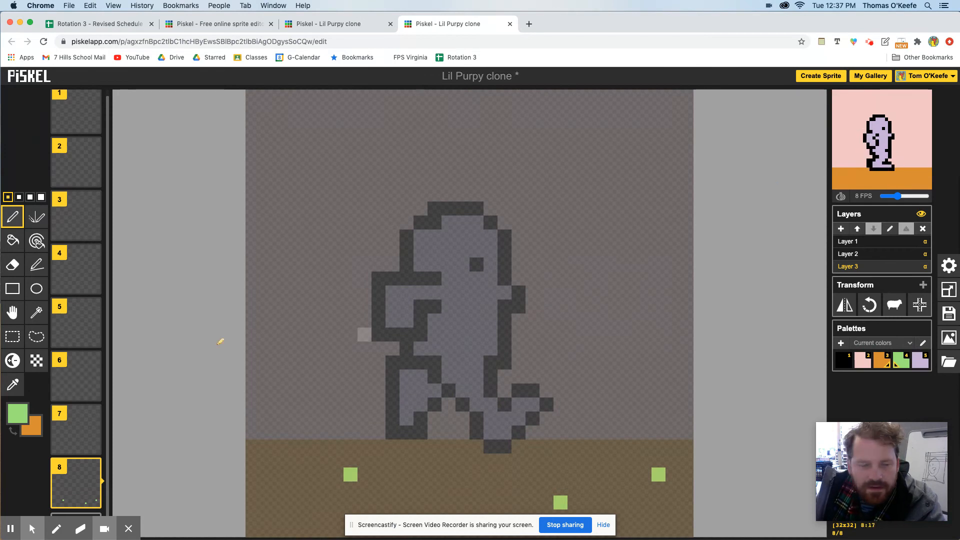
pyautogui.moveTo(89, 433)
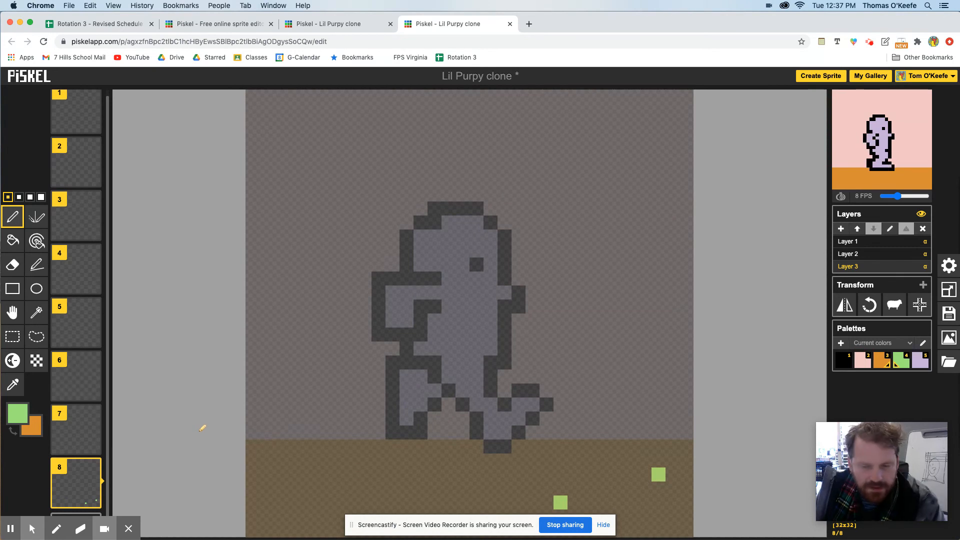
pyautogui.hotkey('ctrl', 'z')
pyautogui.hotkey('ctrl', 'z')
pyautogui.click(92, 125)
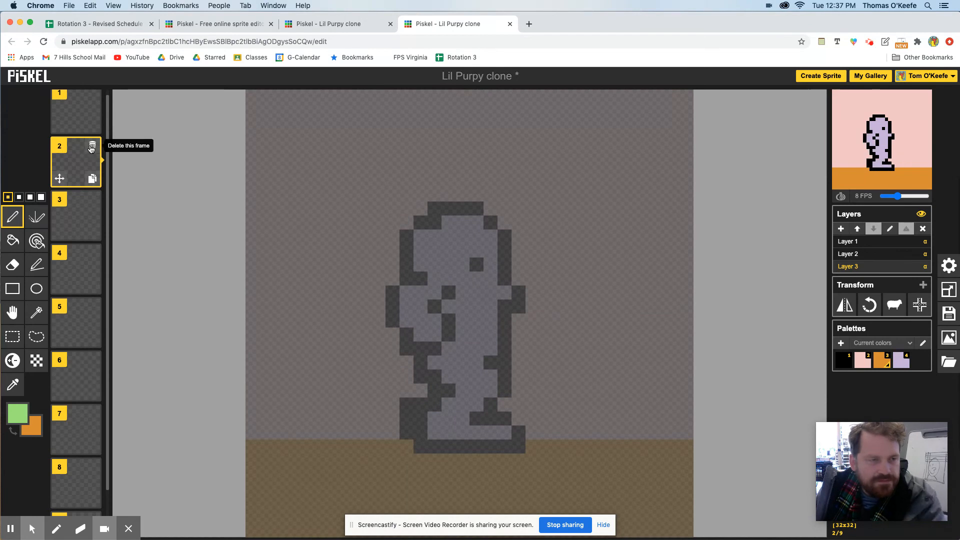
pyautogui.click(91, 149)
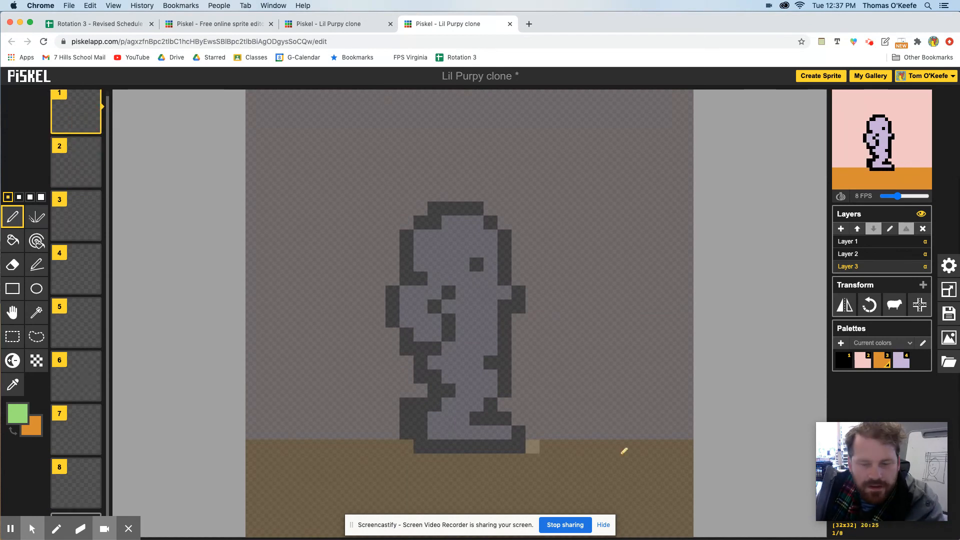
# Draw three scattered green pixels on the ground in frame 1 of Layer 3 and move the layer above Layer 2
pyautogui.click(631, 460)
pyautogui.click(575, 503)
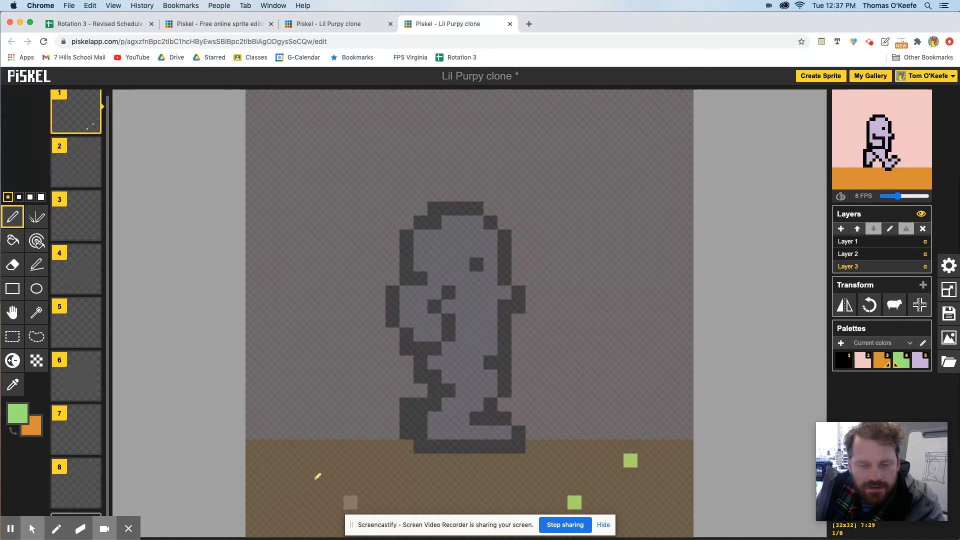
pyautogui.click(323, 474)
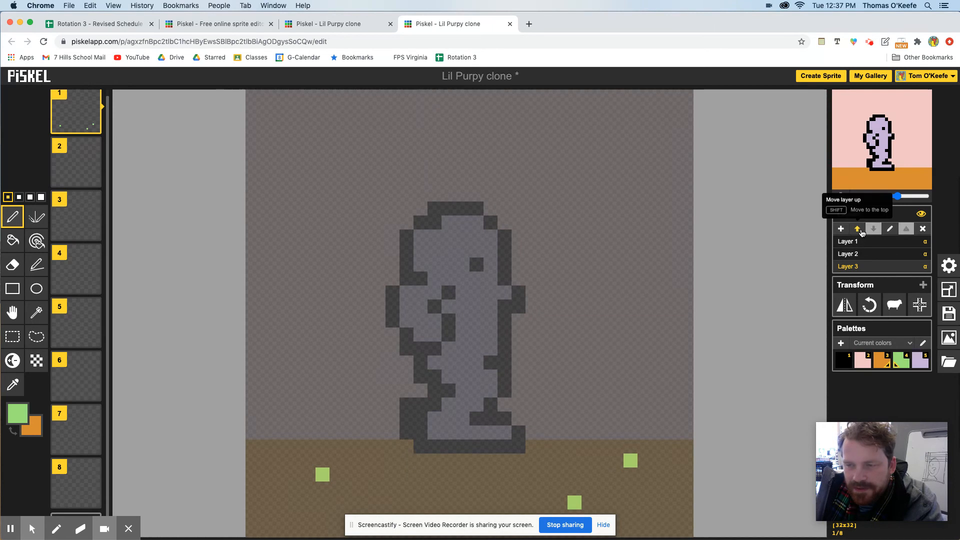
pyautogui.click(858, 229)
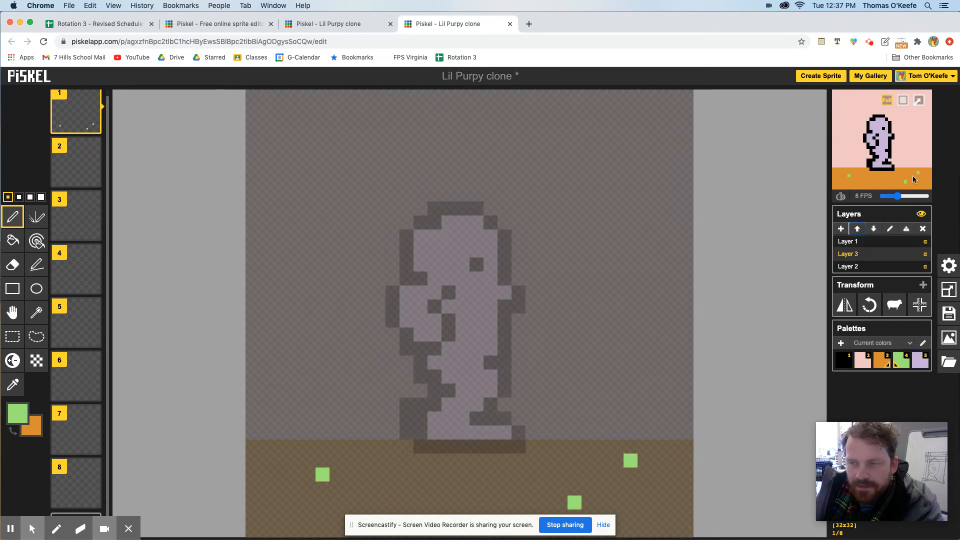
# Enable onion skinning and draw the three green ground pixels on frame 2, each shifted four pixels left of its frame 1 position
pyautogui.click(78, 167)
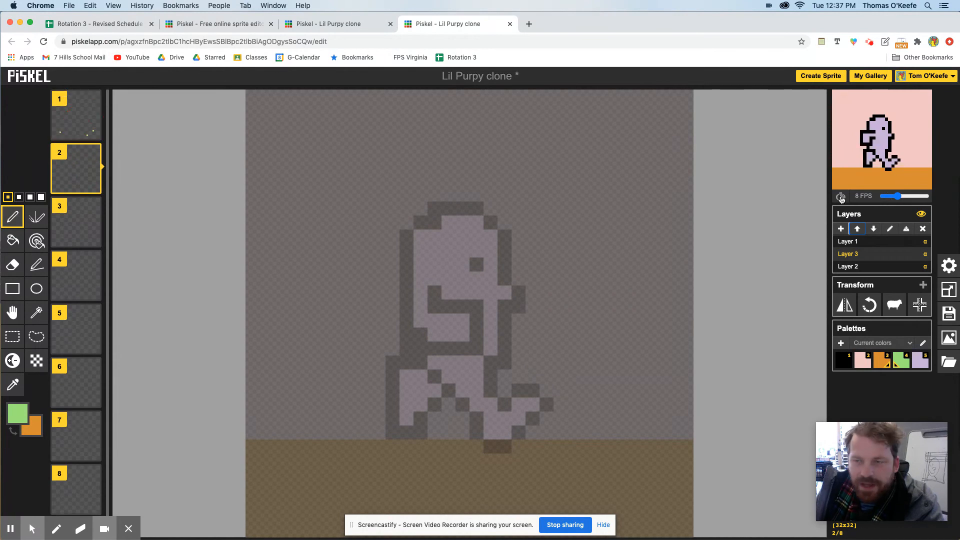
pyautogui.click(73, 126)
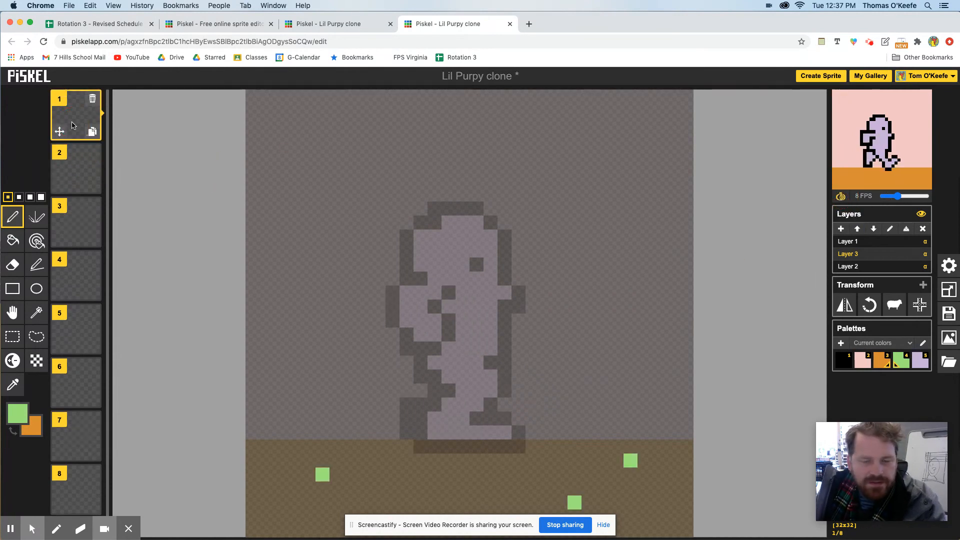
pyautogui.click(80, 170)
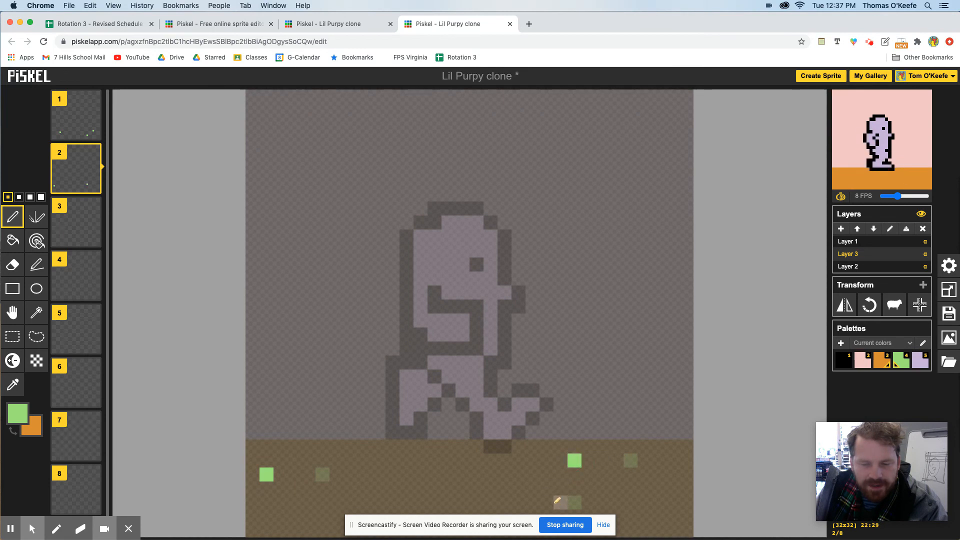
pyautogui.click(519, 502)
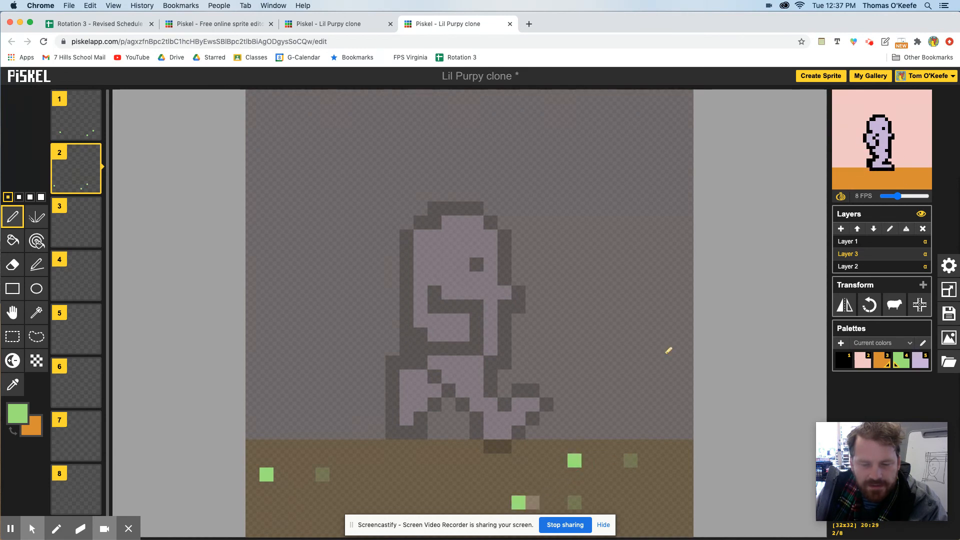
# Draw the green ground pixels on frames 3 and 4, shifting each four pixels left per frame and wrapping the leftmost to the canvas's right edge
pyautogui.press('Down')
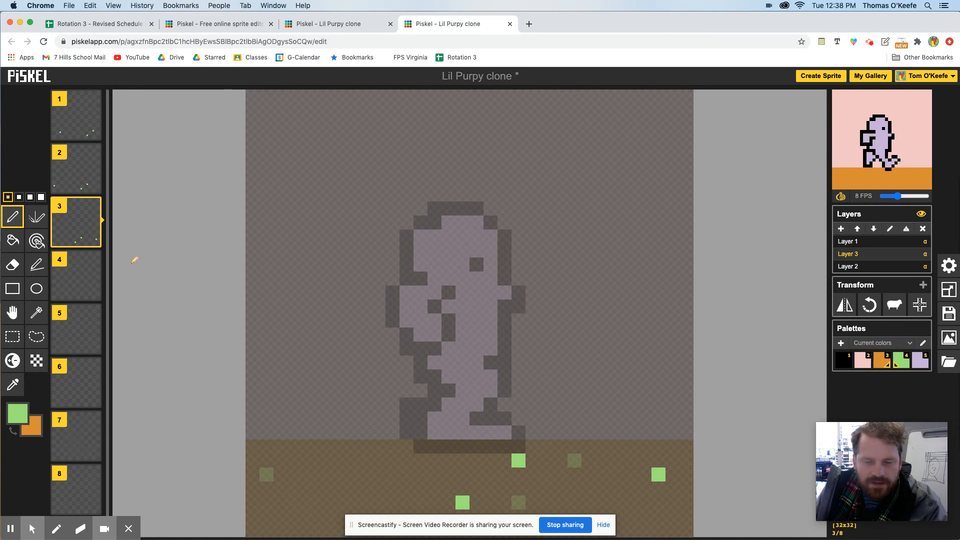
pyautogui.click(78, 276)
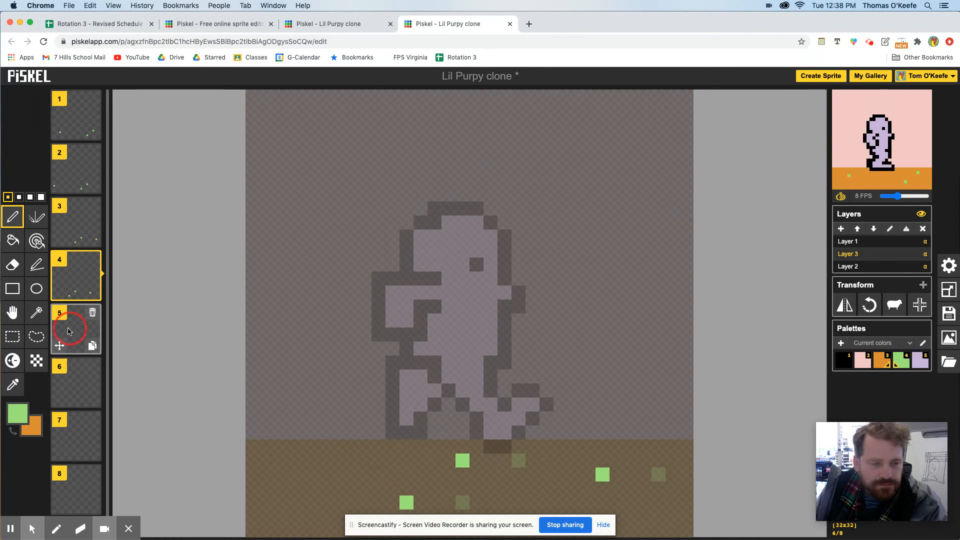
# Draw the three green ground pixels on frames 5 and 6, shifting each four pixels left per frame
pyautogui.click(89, 330)
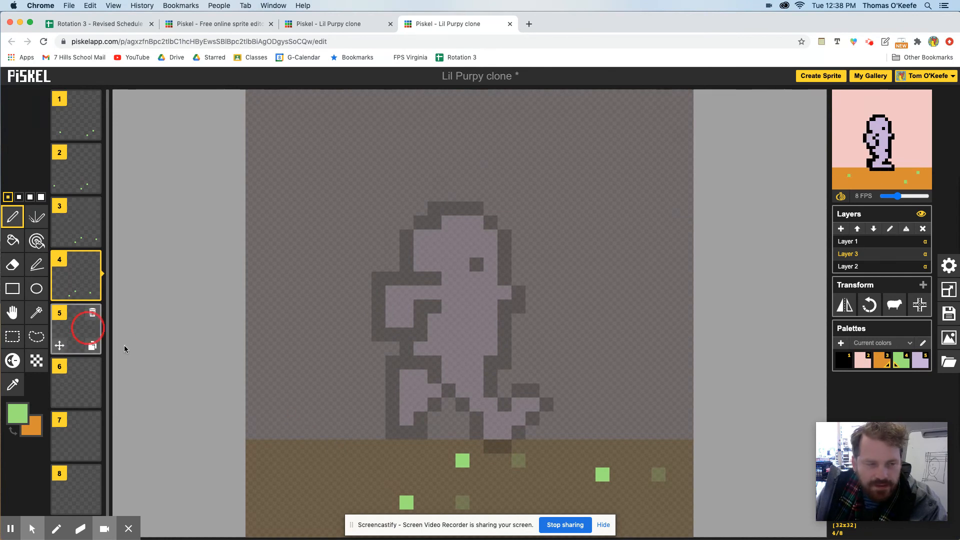
pyautogui.click(63, 333)
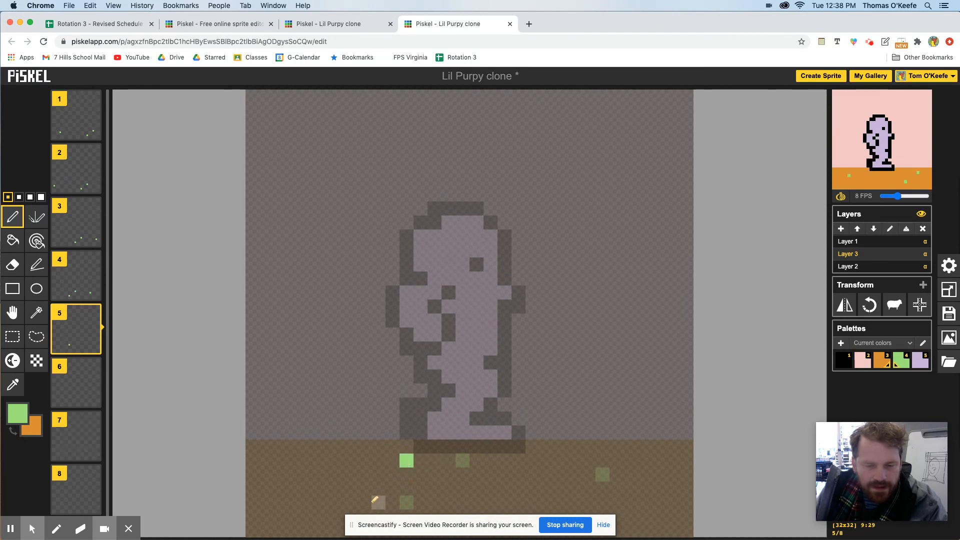
pyautogui.click(350, 503)
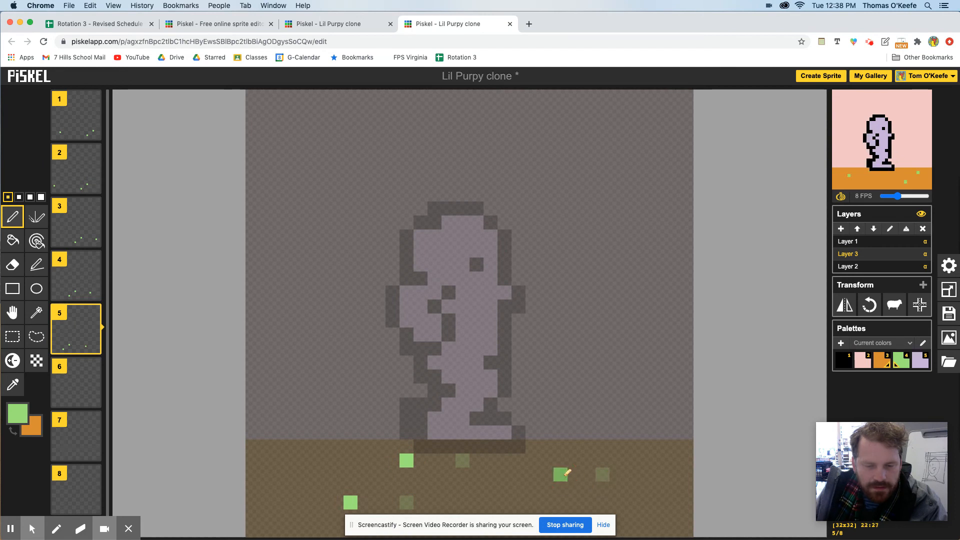
pyautogui.press('super+z')
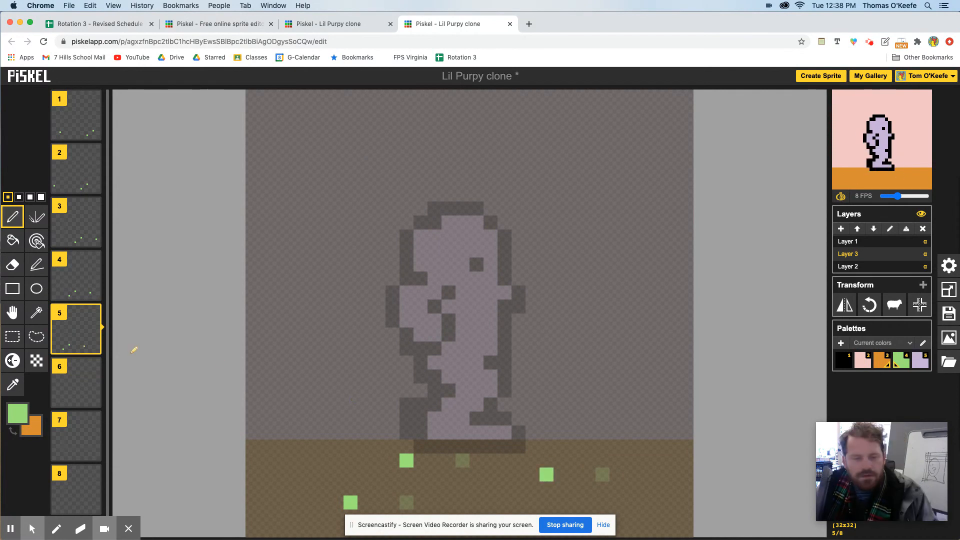
pyautogui.click(76, 382)
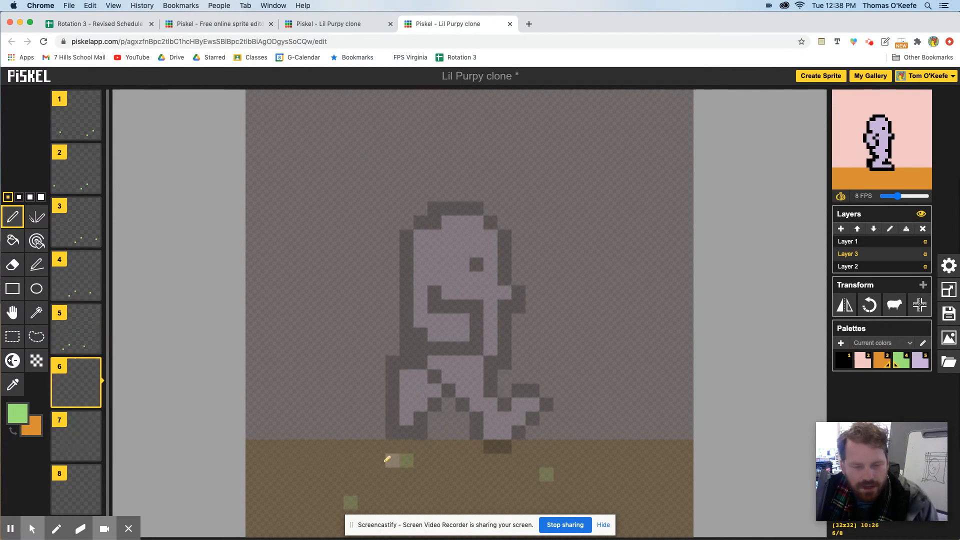
pyautogui.click(350, 460)
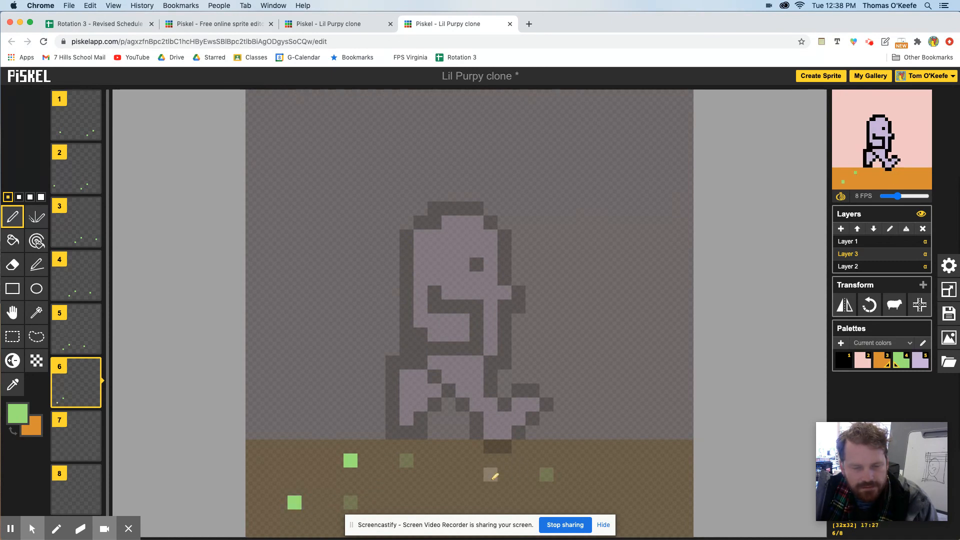
pyautogui.moveTo(922, 168)
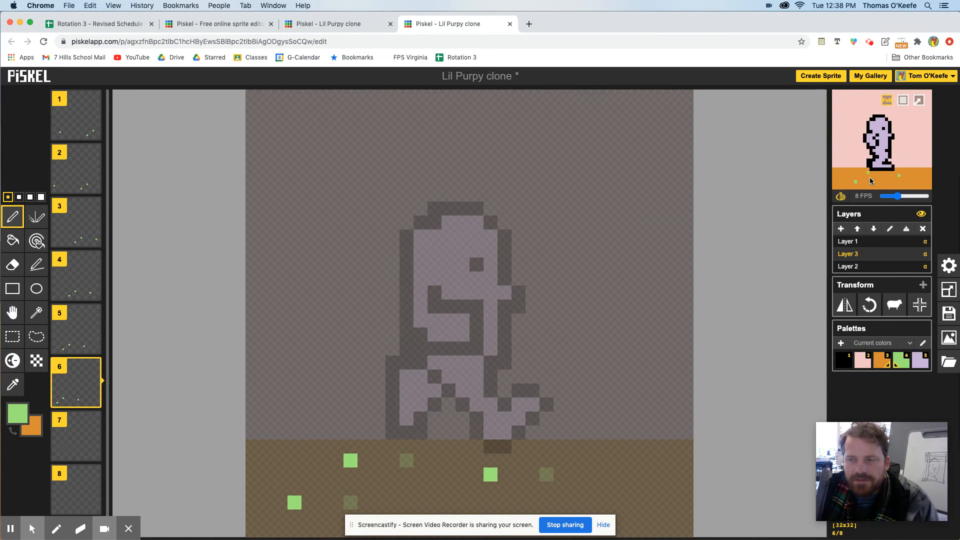
# Draw the green ground pixels on frames 7 and 8, shifting each four pixels left per frame and wrapping any leaving the canvas to its right edge
pyautogui.click(84, 426)
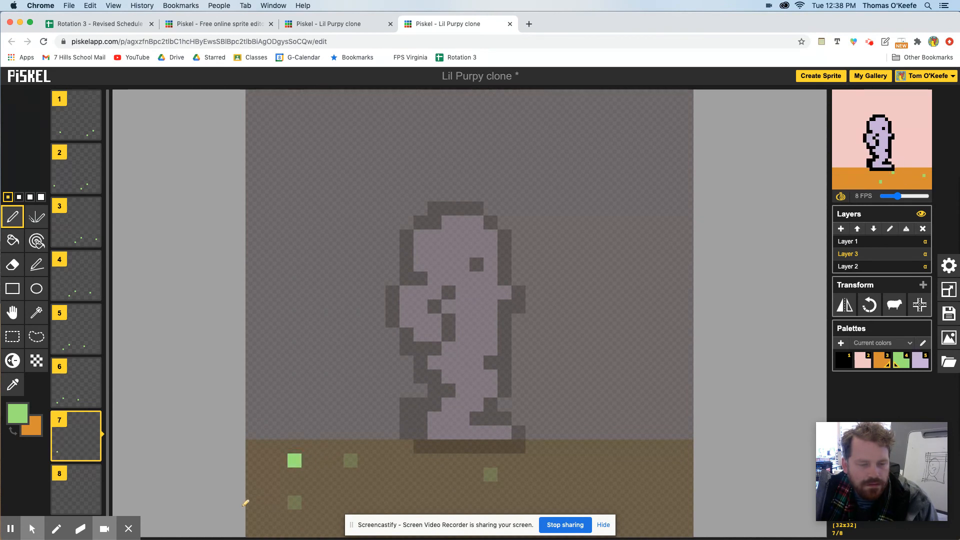
pyautogui.click(687, 503)
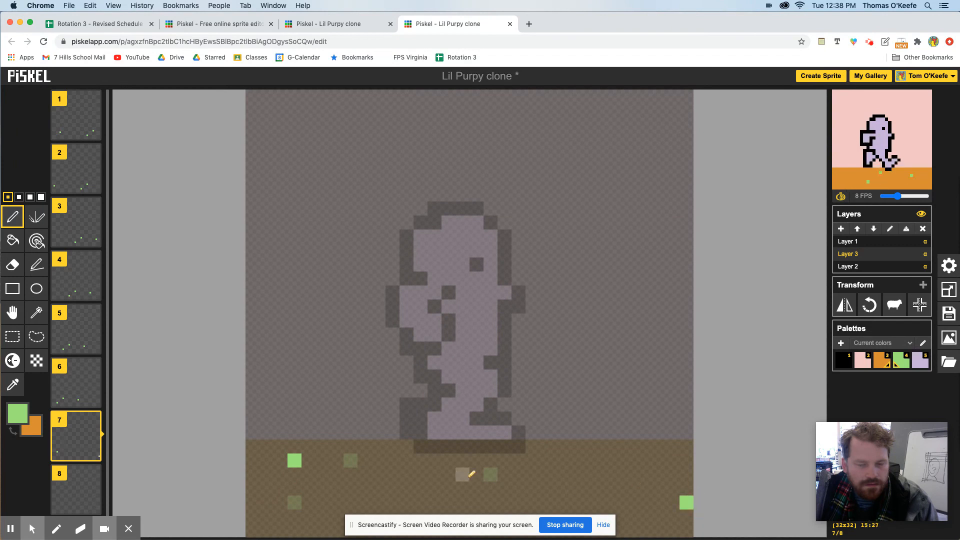
pyautogui.click(435, 475)
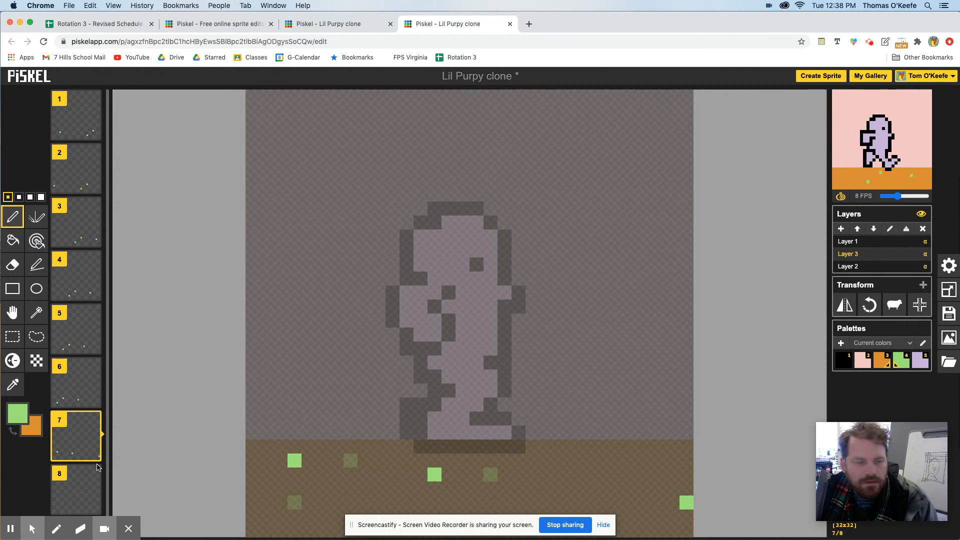
pyautogui.click(83, 487)
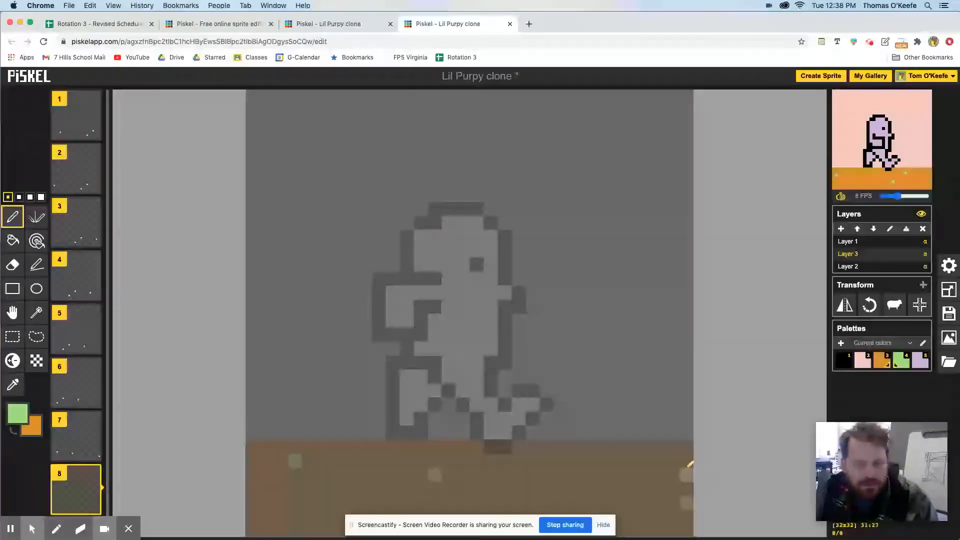
pyautogui.click(689, 464)
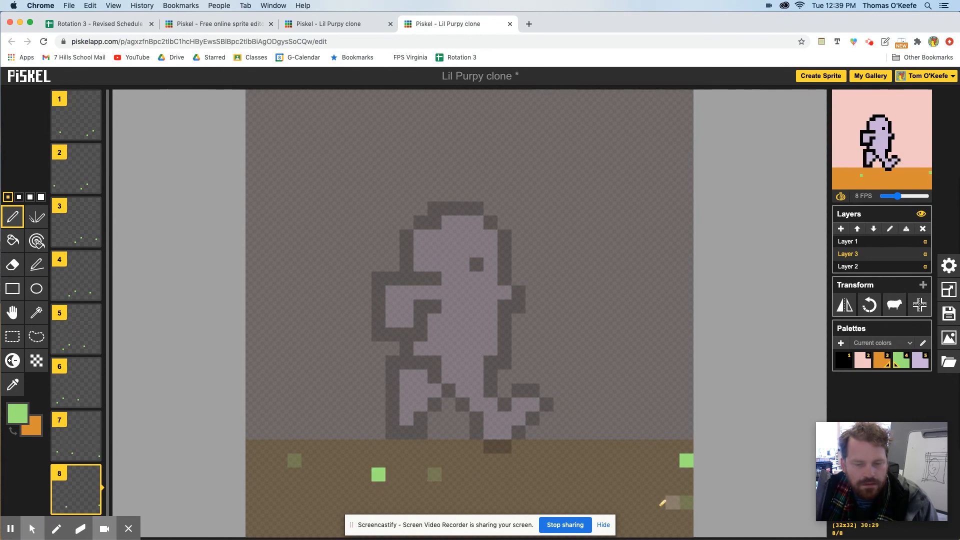
pyautogui.click(631, 503)
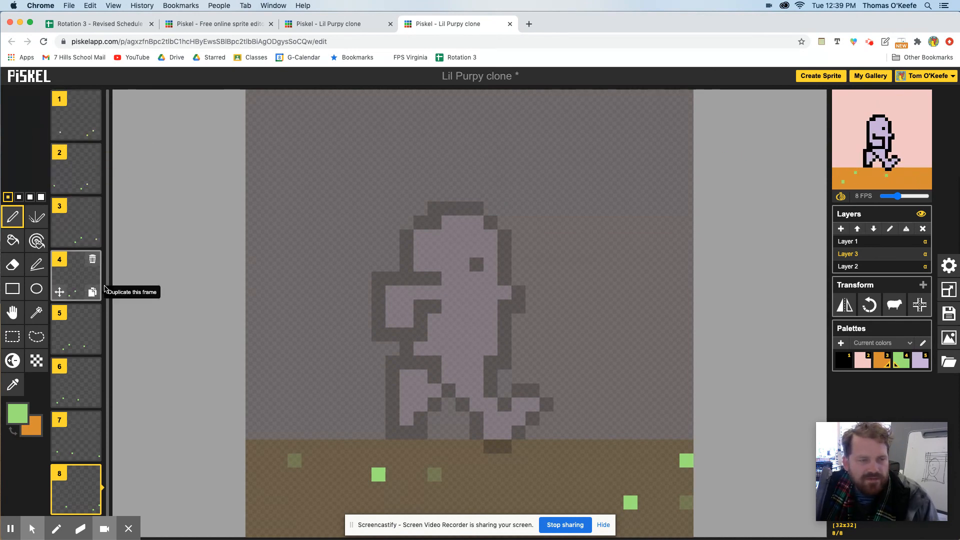
# Check the background on Layer 2, return to Layer 3 and save the sprite to the online gallery
pyautogui.moveTo(109, 284); pyautogui.dragTo(109, 259)
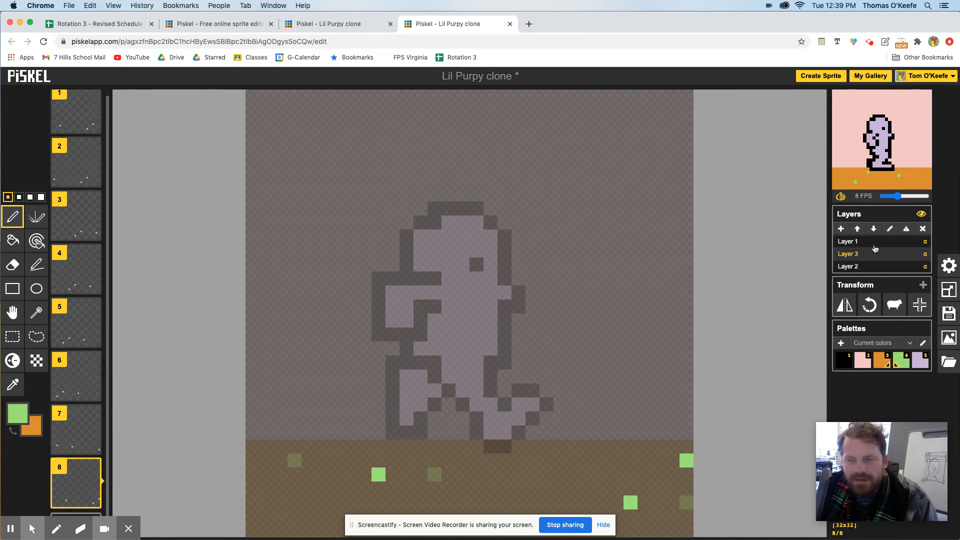
pyautogui.click(877, 266)
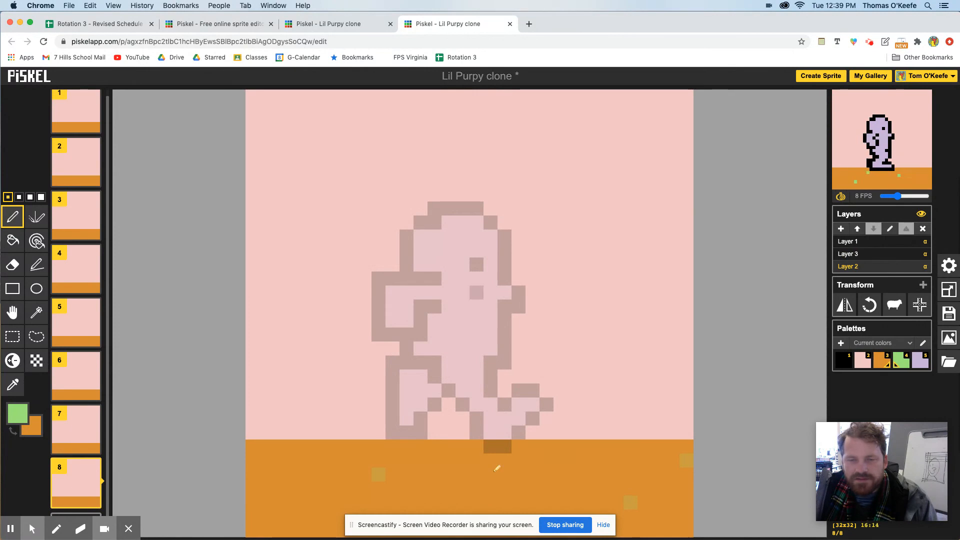
pyautogui.click(882, 255)
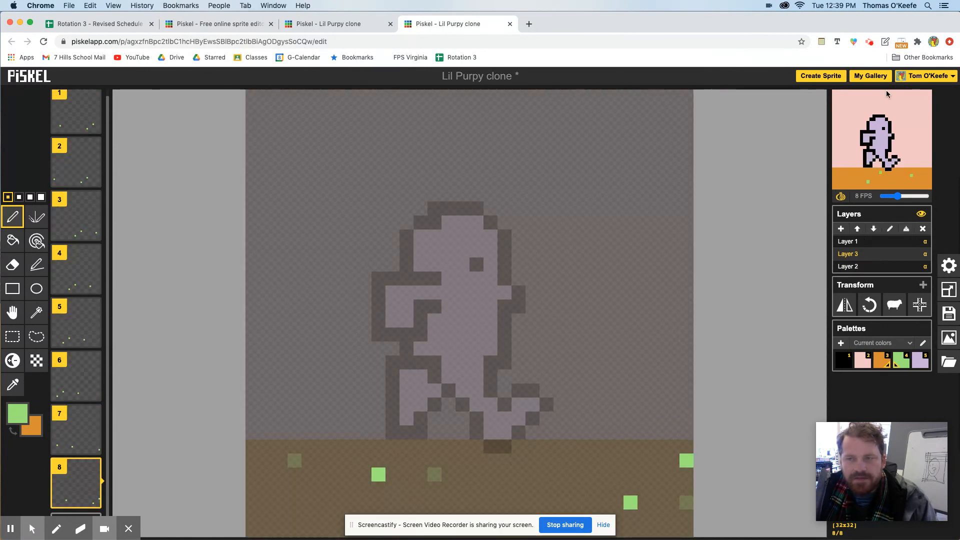
pyautogui.click(952, 316)
pyautogui.click(878, 292)
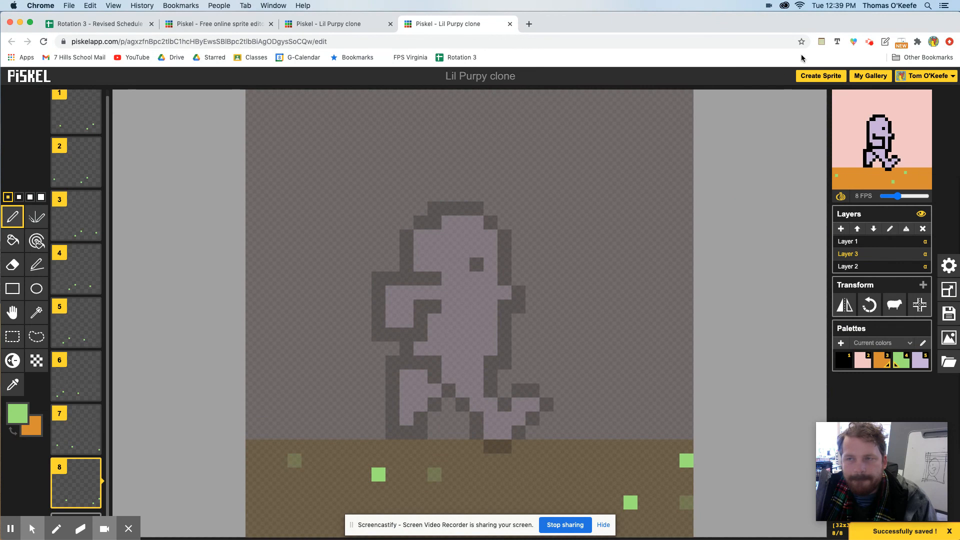
# Browse the animated sprites in the gallery, view the six-frame robot sprite New Piskel on its own page, and return to the gallery
pyautogui.click(863, 77)
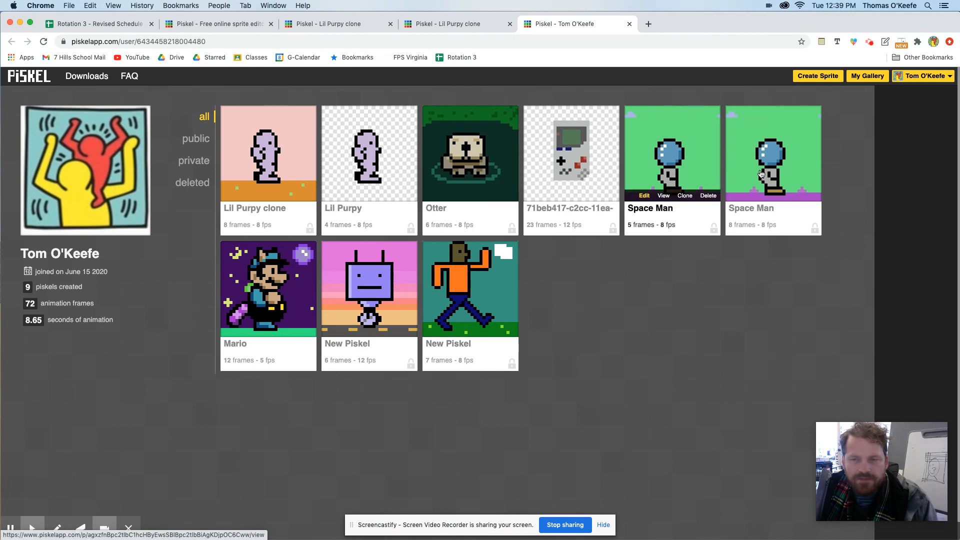
pyautogui.moveTo(765, 176)
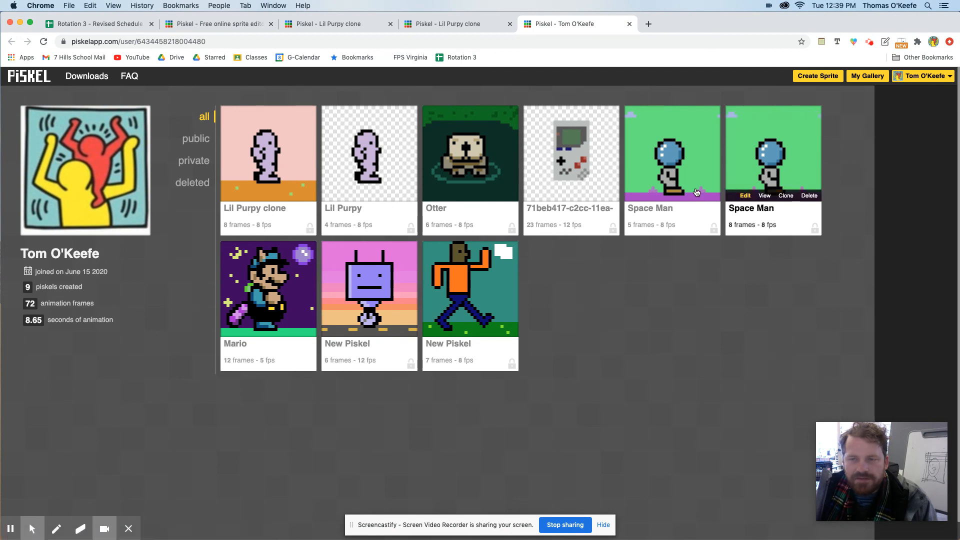
pyautogui.moveTo(803, 172)
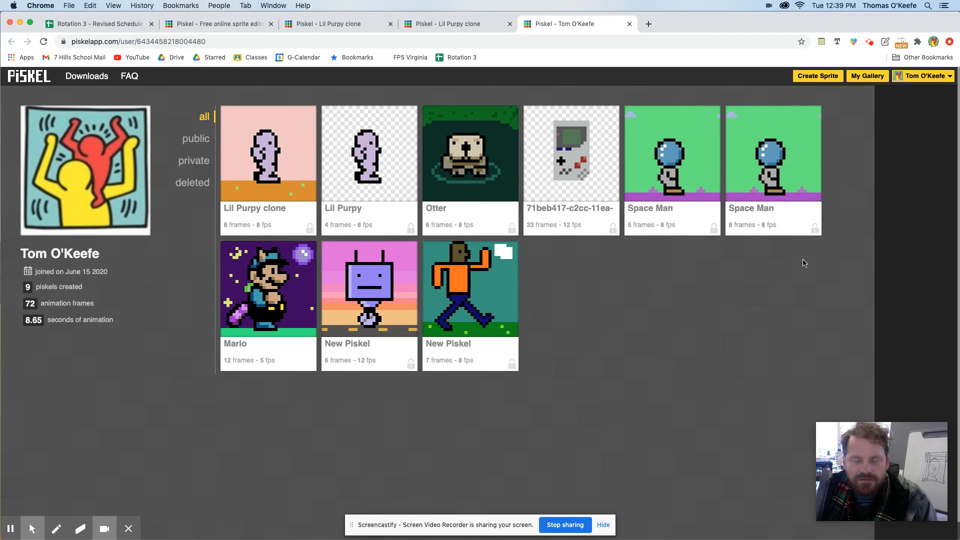
pyautogui.moveTo(406, 321)
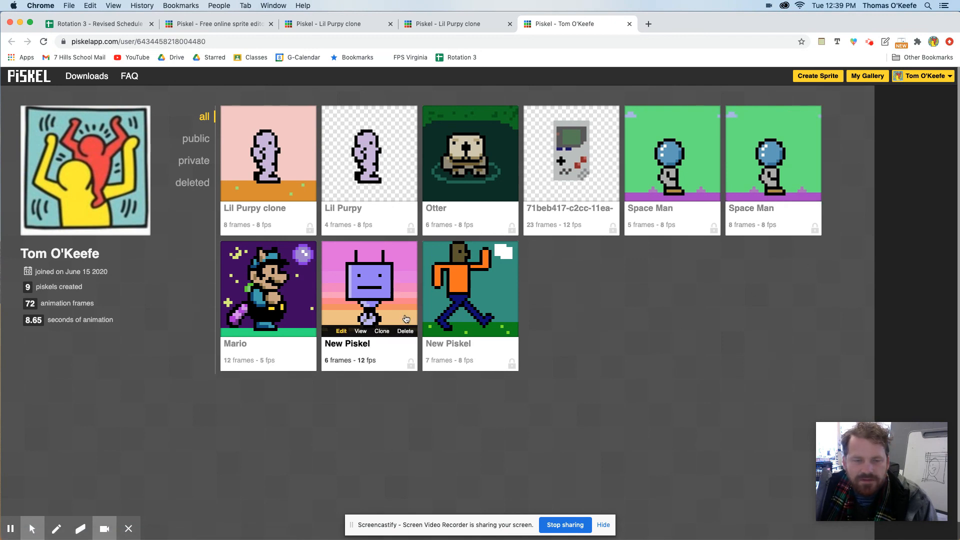
pyautogui.click(392, 353)
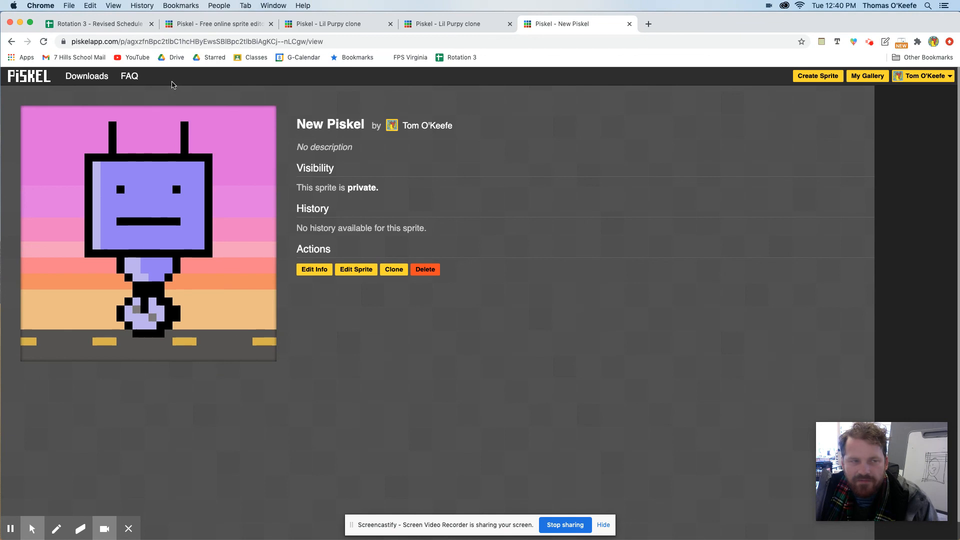
pyautogui.click(868, 76)
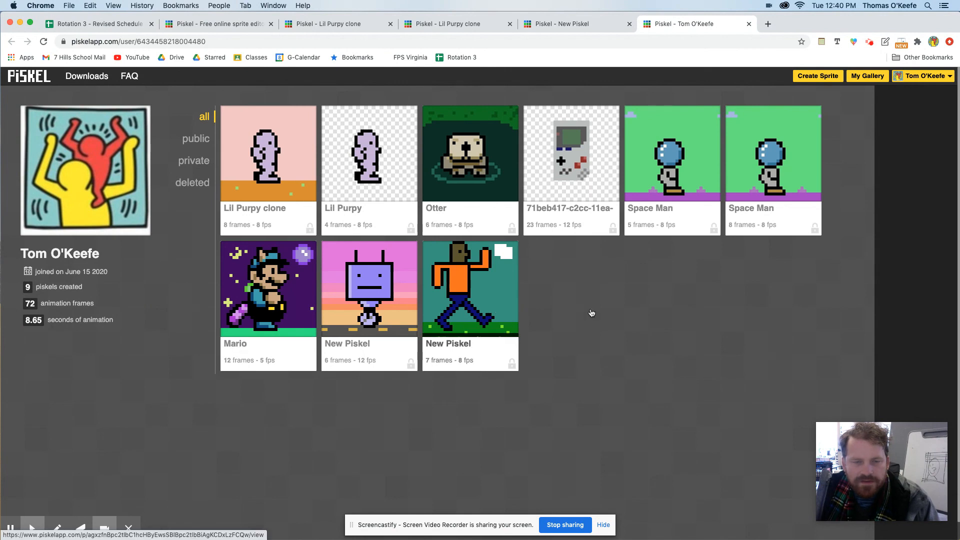
pyautogui.moveTo(470, 306)
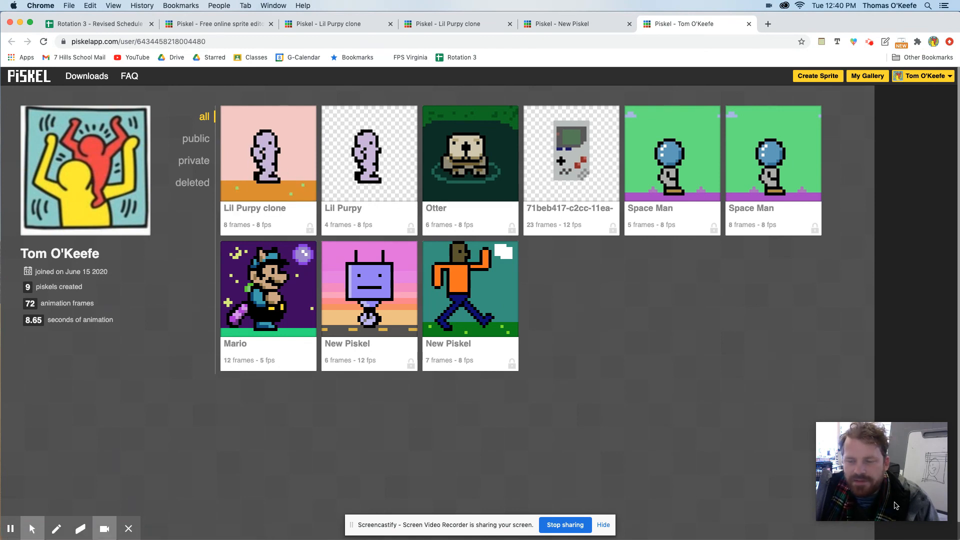
pyautogui.click(869, 42)
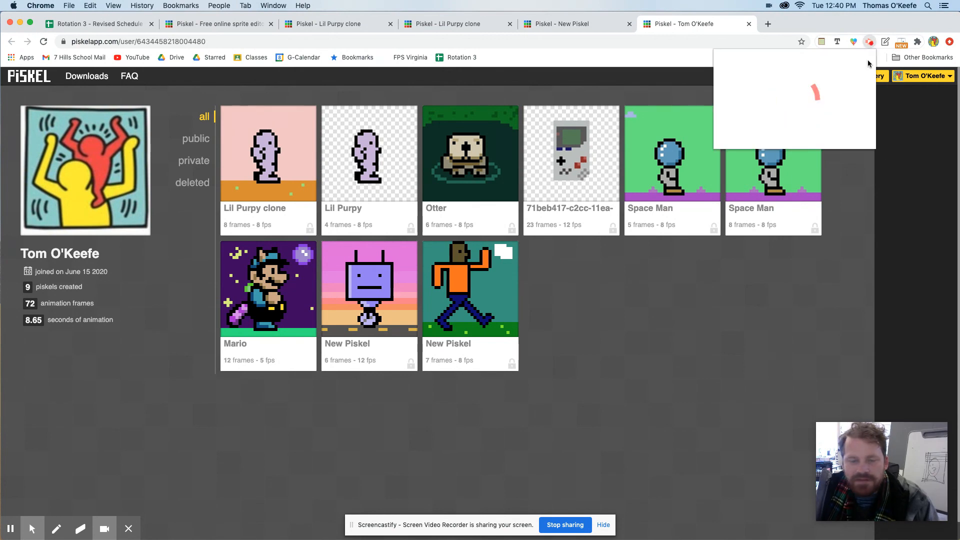